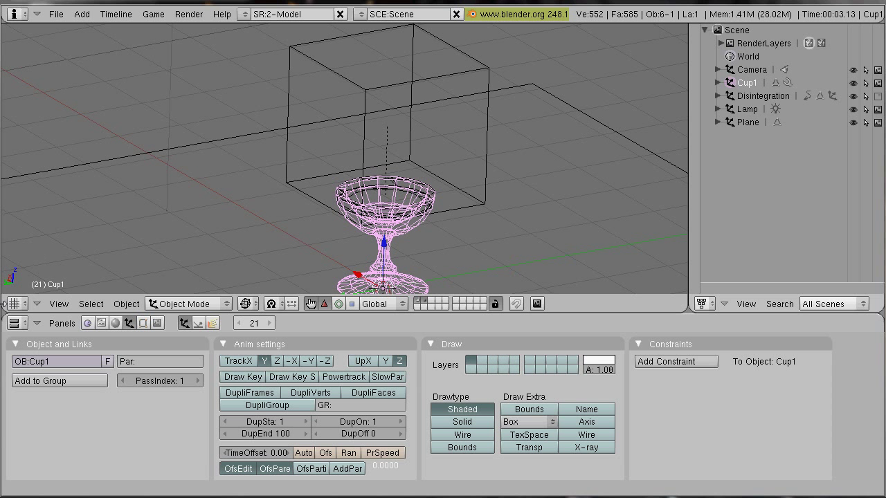
Turn the lower area into a taller compositing Node Editor with Use Nodes enabled.
{"action": "left_click", "coordinate": [14, 323]}
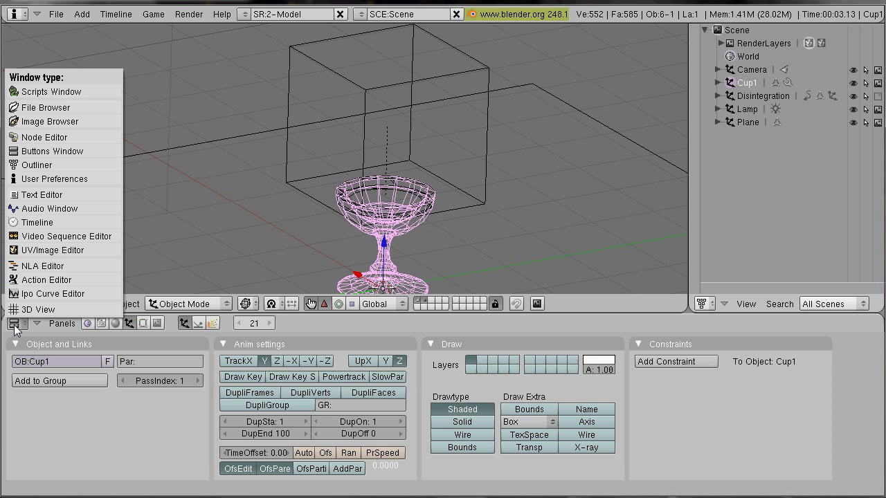
{"action": "left_click", "coordinate": [60, 139]}
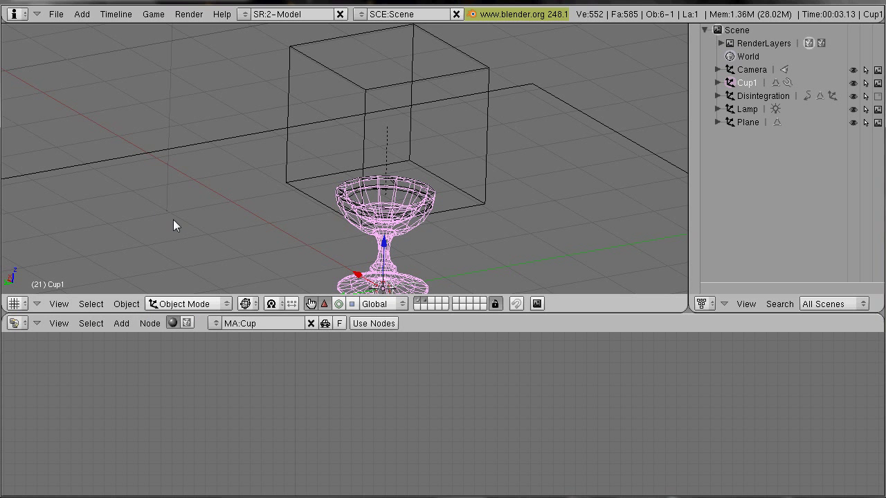
{"action": "left_click", "coordinate": [187, 322]}
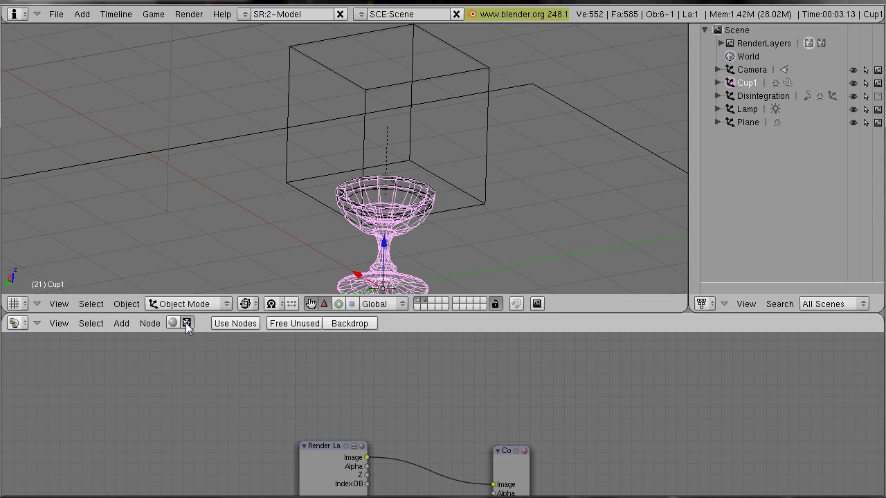
{"action": "left_click", "coordinate": [222, 323]}
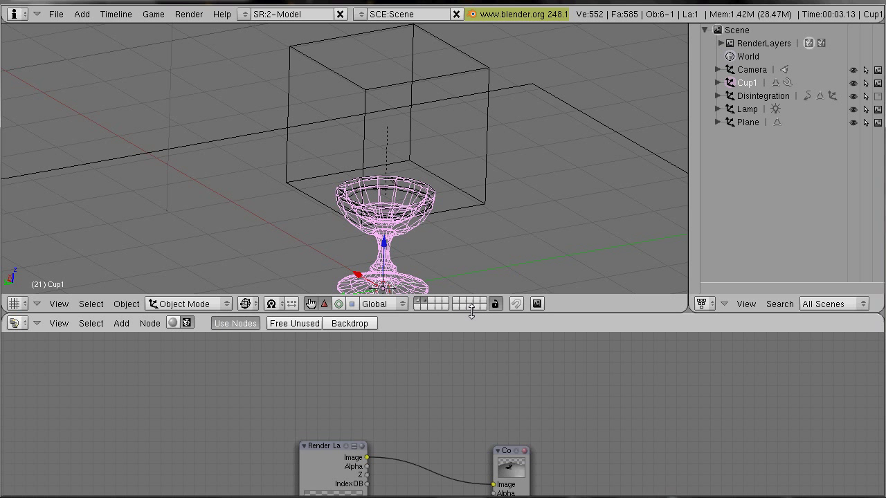
{"action": "left_click_drag", "start_coordinate": [472, 313], "coordinate": [470, 243]}
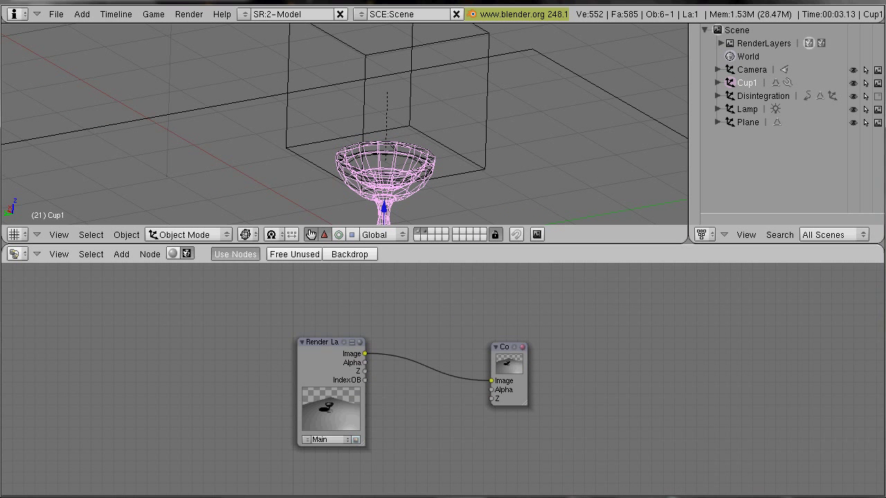
Add a Viewer node fed by the Render Layers Image output and enlarge its preview.
{"action": "scroll", "coordinate": [429, 339], "scroll_direction": "up", "scroll_amount": 2}
{"action": "middle_click_drag", "start_coordinate": [330, 361], "coordinate": [308, 318]}
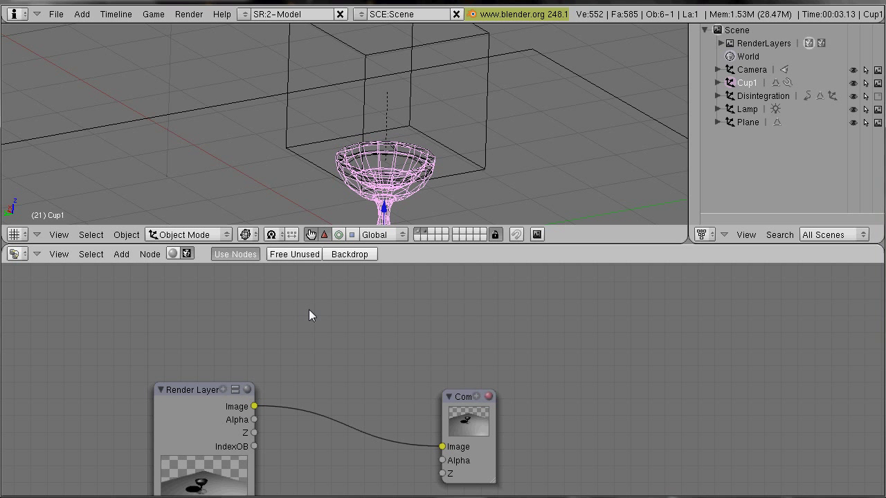
{"action": "key", "text": "space"}
{"action": "mouse_move", "coordinate": [410, 322]}
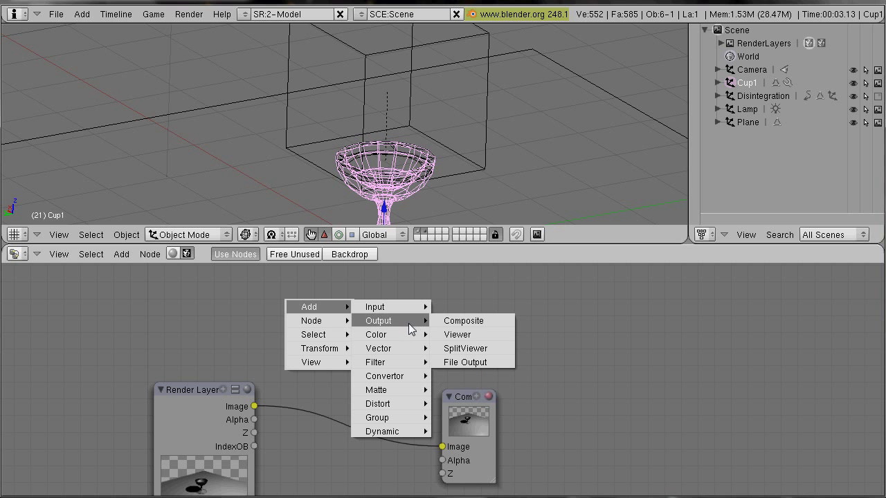
{"action": "left_click", "coordinate": [454, 335]}
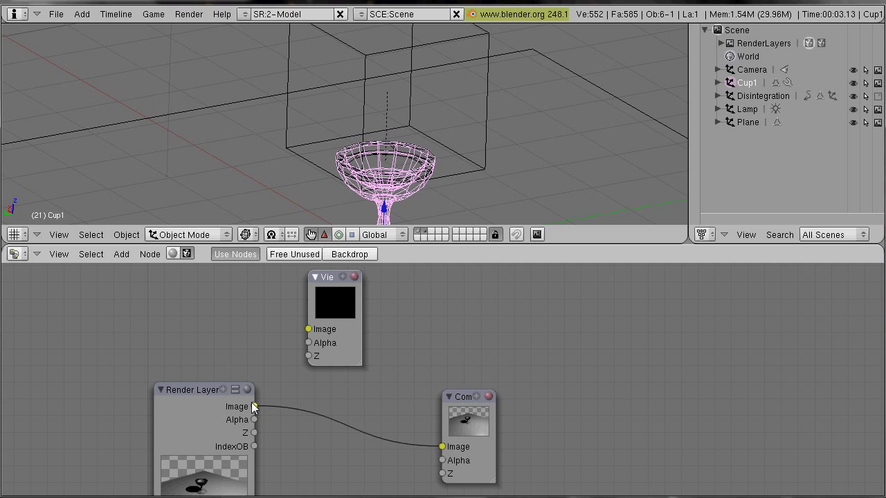
{"action": "left_click_drag", "start_coordinate": [253, 406], "coordinate": [309, 328]}
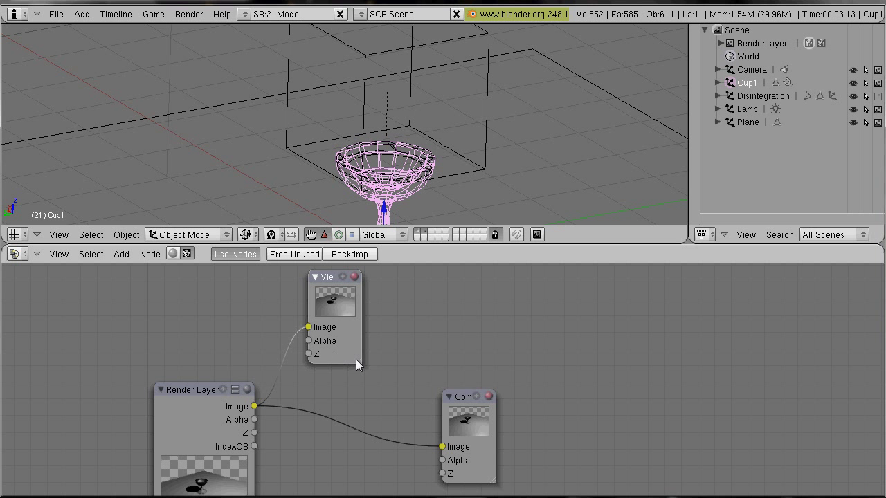
{"action": "left_click_drag", "start_coordinate": [355, 365], "coordinate": [417, 410]}
{"action": "middle_click_drag", "start_coordinate": [534, 280], "coordinate": [569, 302]}
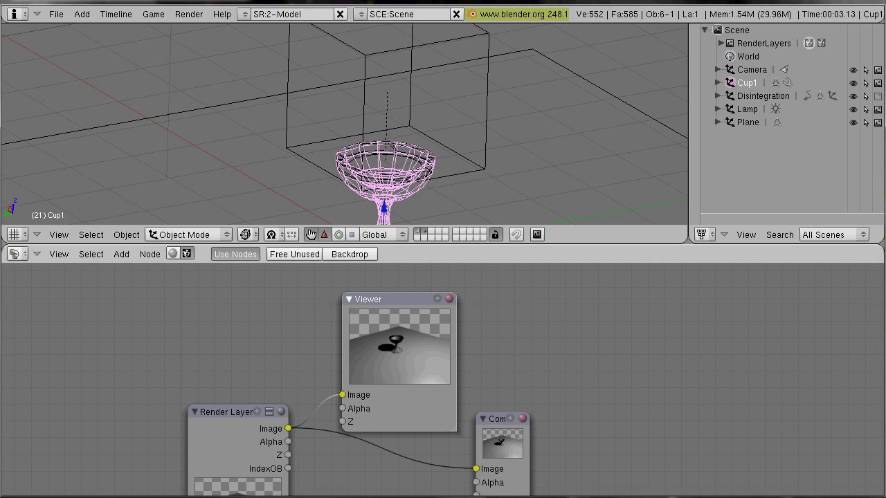
Split the upper 3D view into two side-by-side areas.
{"action": "right_click", "coordinate": [349, 243]}
{"action": "left_click", "coordinate": [346, 239]}
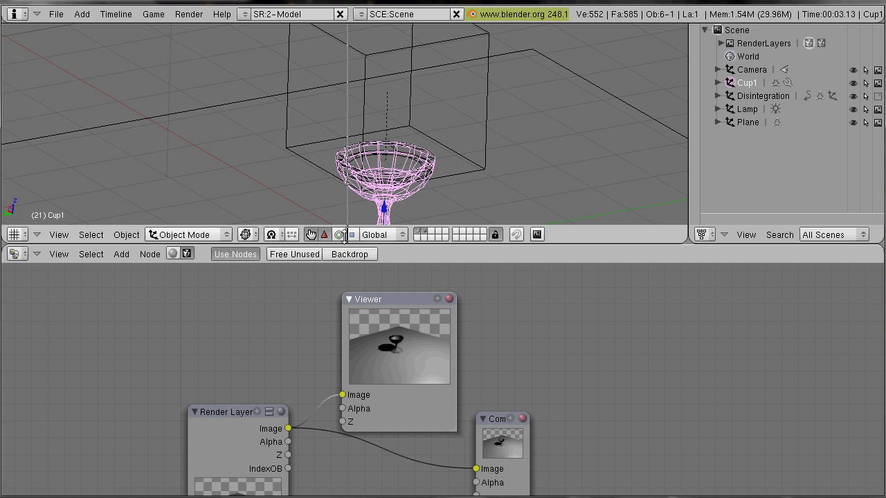
{"action": "left_click", "coordinate": [345, 236]}
Make the left pane a UV/Image Editor displaying the Viewer Node image.
{"action": "left_click", "coordinate": [13, 235]}
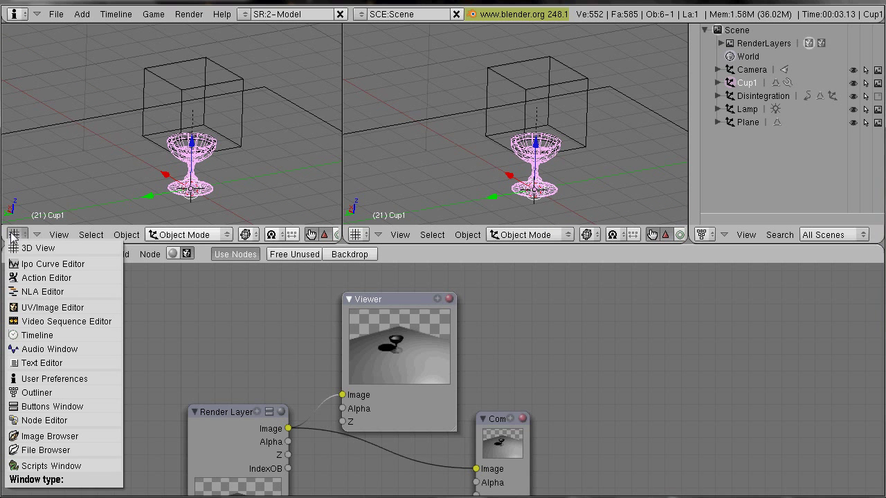
{"action": "left_click", "coordinate": [48, 308]}
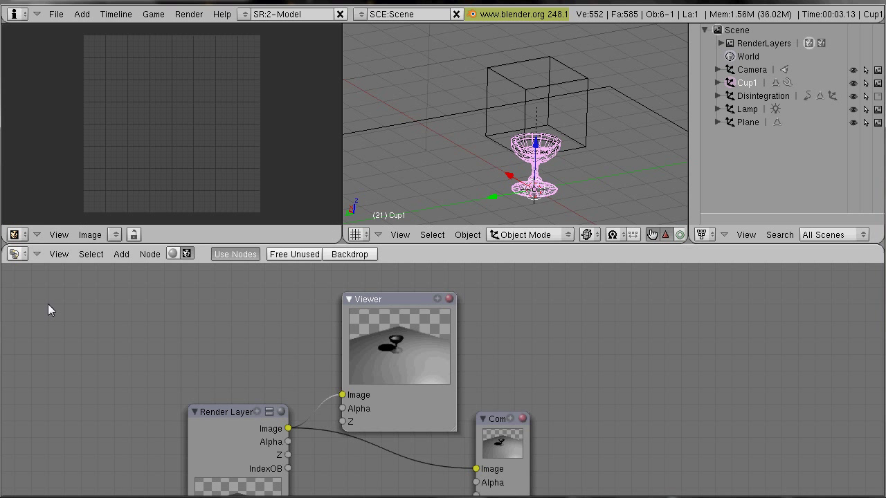
{"action": "left_click", "coordinate": [115, 236]}
{"action": "left_click", "coordinate": [117, 235]}
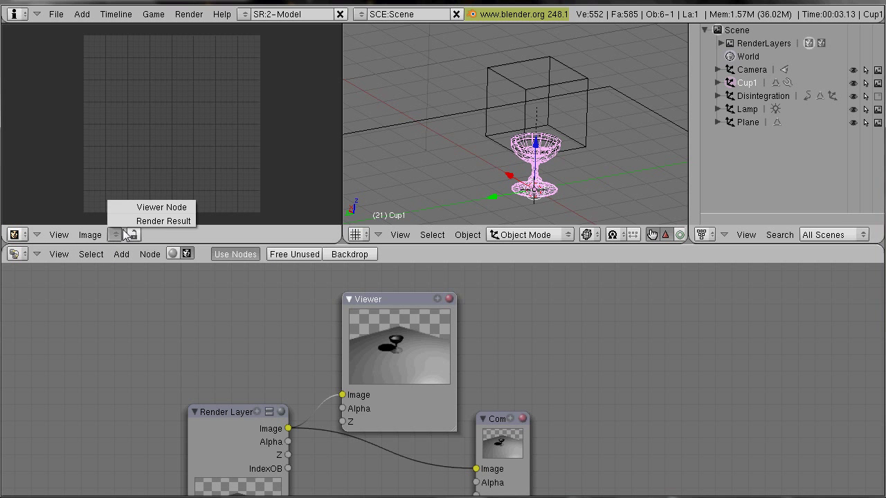
{"action": "left_click", "coordinate": [118, 235]}
{"action": "left_click", "coordinate": [135, 205]}
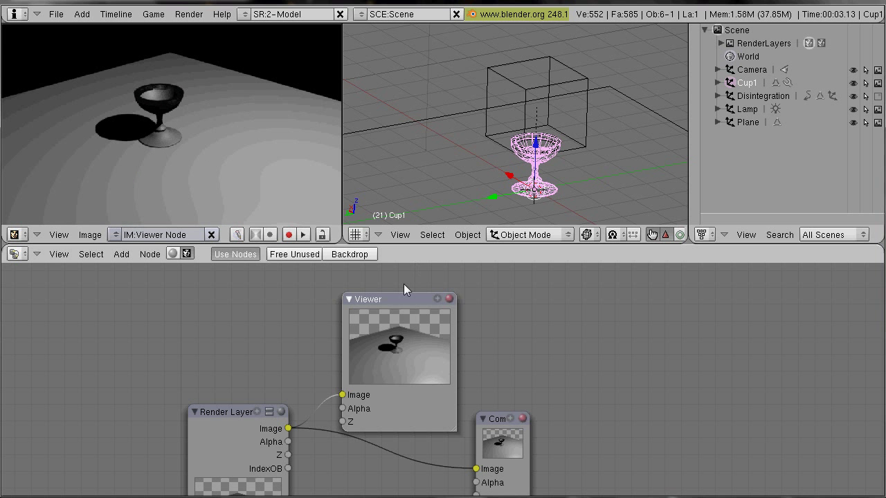
Spread the nodes apart, moving Viewer up-right and Render Layers further left.
{"action": "left_click_drag", "start_coordinate": [386, 298], "coordinate": [505, 269]}
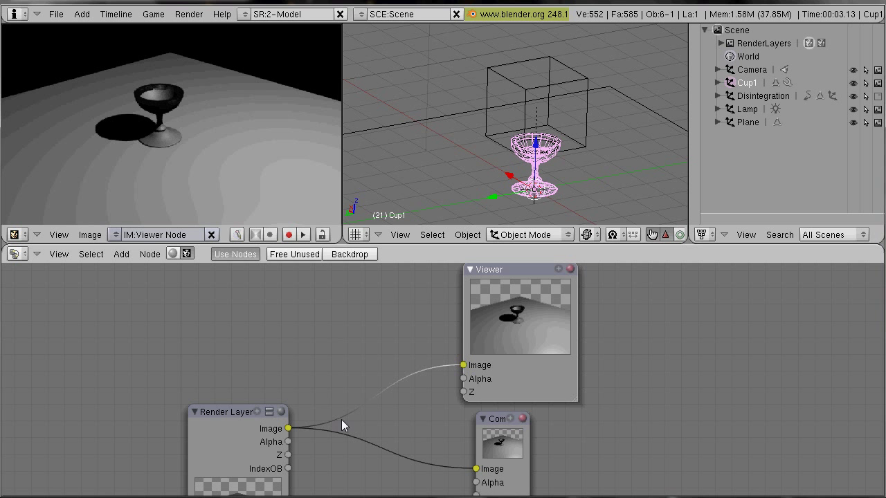
{"action": "middle_click_drag", "start_coordinate": [318, 353], "coordinate": [354, 320]}
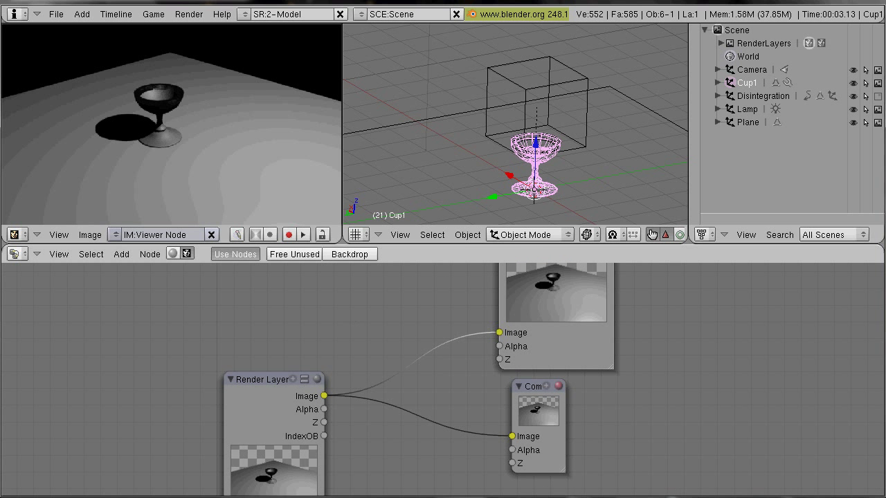
{"action": "left_click_drag", "start_coordinate": [267, 388], "coordinate": [108, 358]}
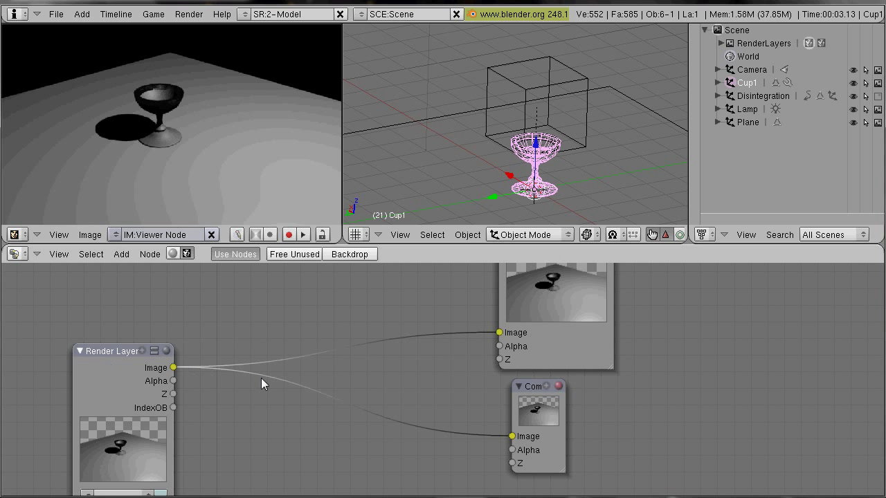
Add a second Render Layers node below the first, set to the Glow layer, and move it left.
{"action": "middle_click_drag", "start_coordinate": [270, 342], "coordinate": [339, 325]}
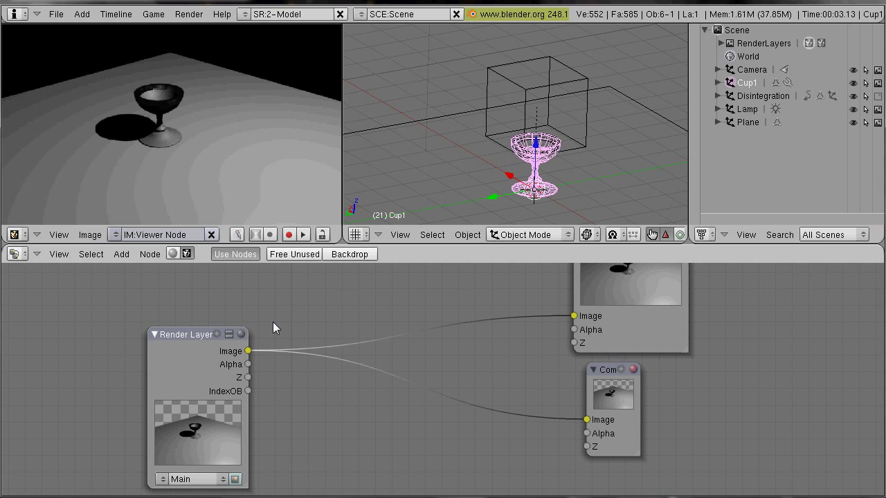
{"action": "middle_click_drag", "start_coordinate": [273, 328], "coordinate": [312, 192]}
{"action": "scroll", "coordinate": [287, 369], "scroll_direction": "down", "scroll_amount": 2}
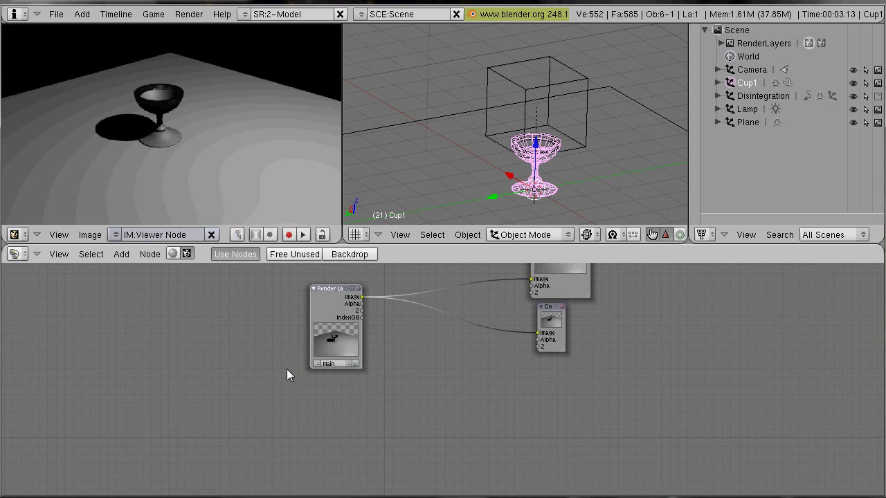
{"action": "scroll", "coordinate": [336, 401], "scroll_direction": "down", "scroll_amount": 2, "text": "shift"}
{"action": "key", "text": "space"}
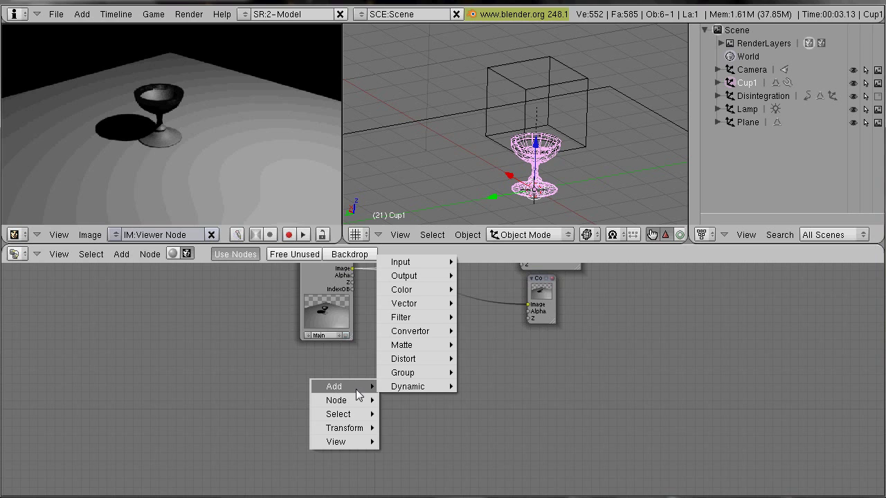
{"action": "mouse_move", "coordinate": [417, 276]}
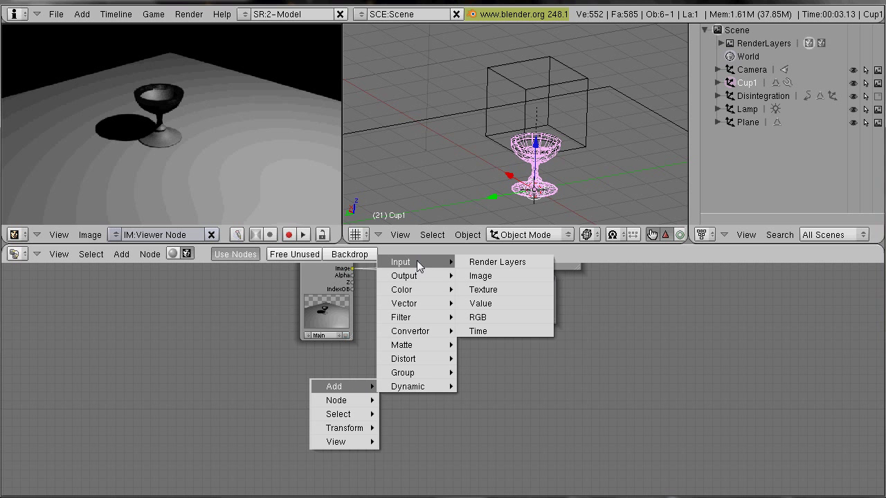
{"action": "left_click", "coordinate": [485, 262]}
{"action": "scroll", "coordinate": [394, 438], "scroll_direction": "up", "scroll_amount": 4}
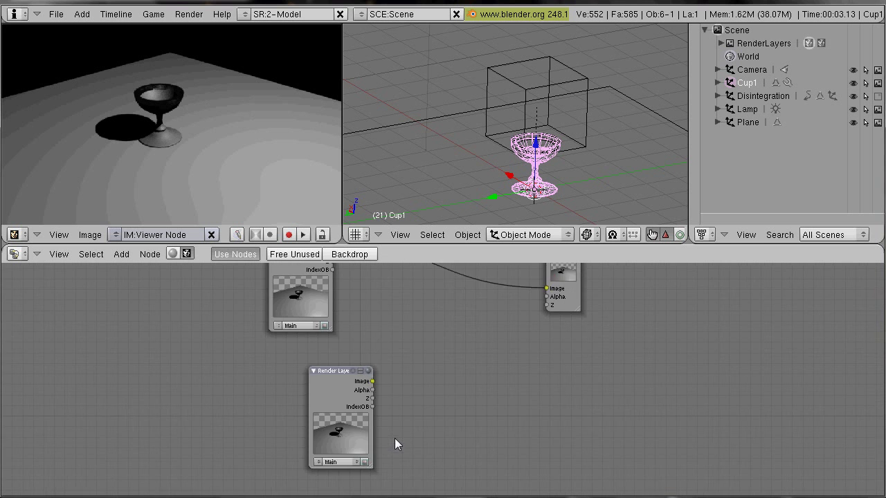
{"action": "left_click", "coordinate": [333, 429]}
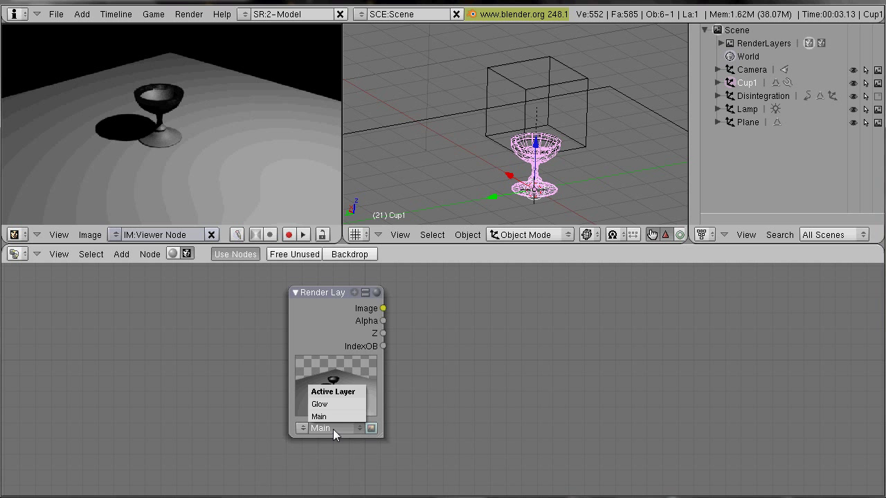
{"action": "left_click", "coordinate": [340, 404]}
{"action": "left_click_drag", "start_coordinate": [315, 304], "coordinate": [199, 281]}
Reconnect the Viewer node to take the Glow layer's image instead.
{"action": "scroll", "coordinate": [400, 377], "scroll_direction": "down", "scroll_amount": 4}
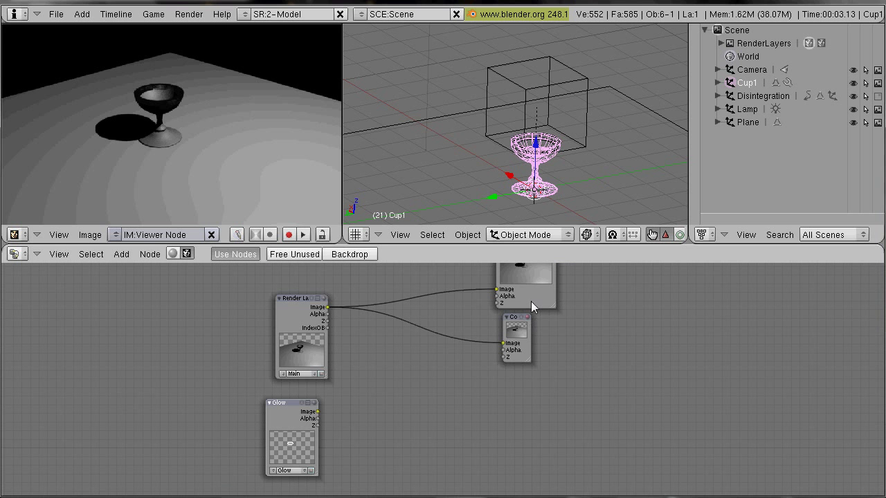
{"action": "middle_click_drag", "start_coordinate": [615, 348], "coordinate": [520, 340]}
{"action": "left_click_drag", "start_coordinate": [480, 374], "coordinate": [432, 430]}
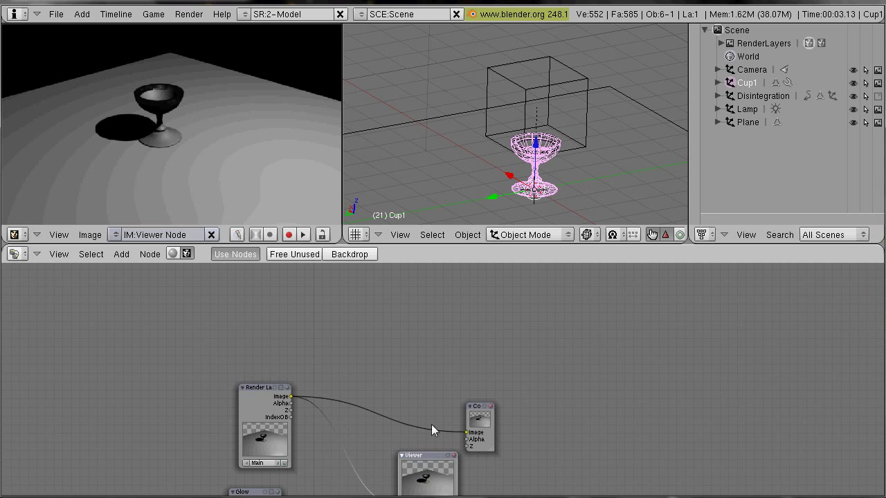
{"action": "middle_click_drag", "start_coordinate": [432, 431], "coordinate": [466, 362]}
{"action": "left_click_drag", "start_coordinate": [435, 432], "coordinate": [352, 419]}
{"action": "scroll", "coordinate": [381, 439], "scroll_direction": "up", "scroll_amount": 2}
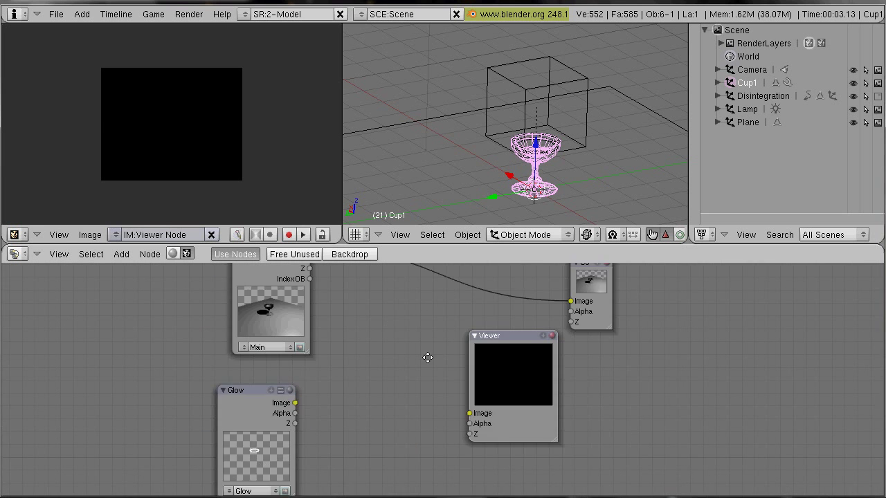
{"action": "scroll", "coordinate": [428, 358], "scroll_direction": "up", "scroll_amount": 2}
{"action": "left_click_drag", "start_coordinate": [280, 354], "coordinate": [537, 368]}
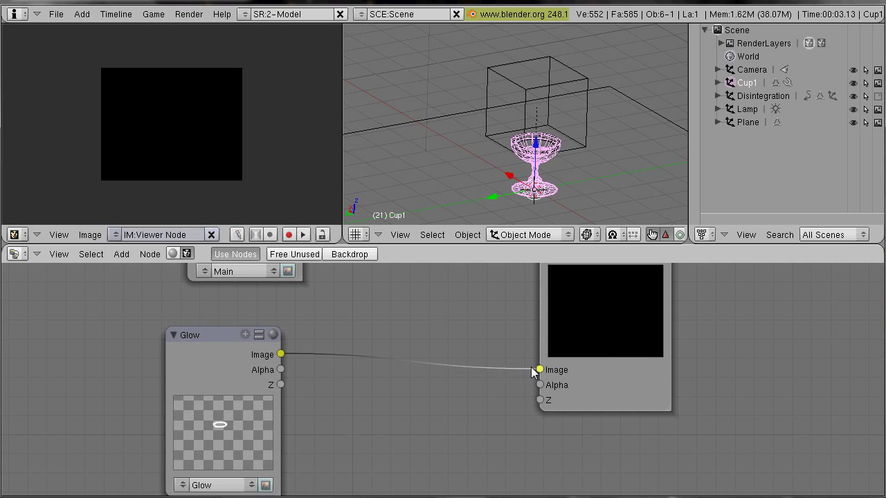
{"action": "left_click_drag", "start_coordinate": [621, 381], "coordinate": [609, 443]}
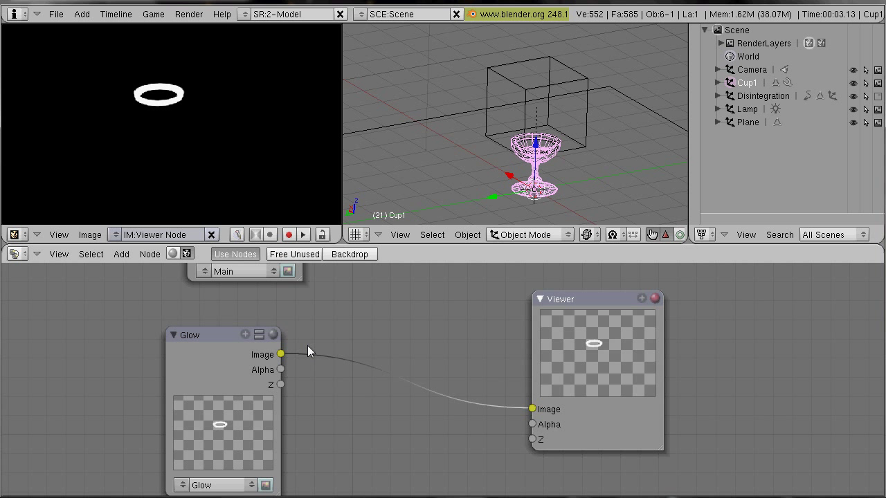
Re-render the Glow layer, close the render window, and centre the ring in the image editor.
{"action": "left_click", "coordinate": [263, 484]}
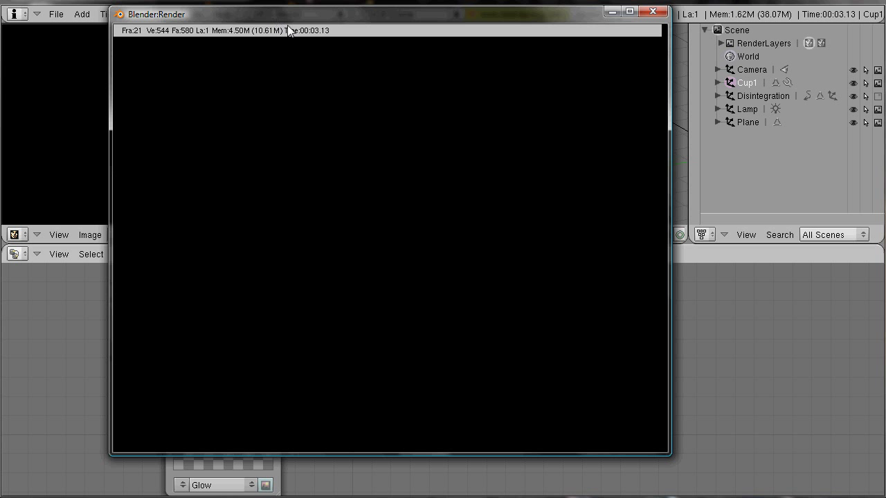
{"action": "left_click_drag", "start_coordinate": [288, 25], "coordinate": [307, 34]}
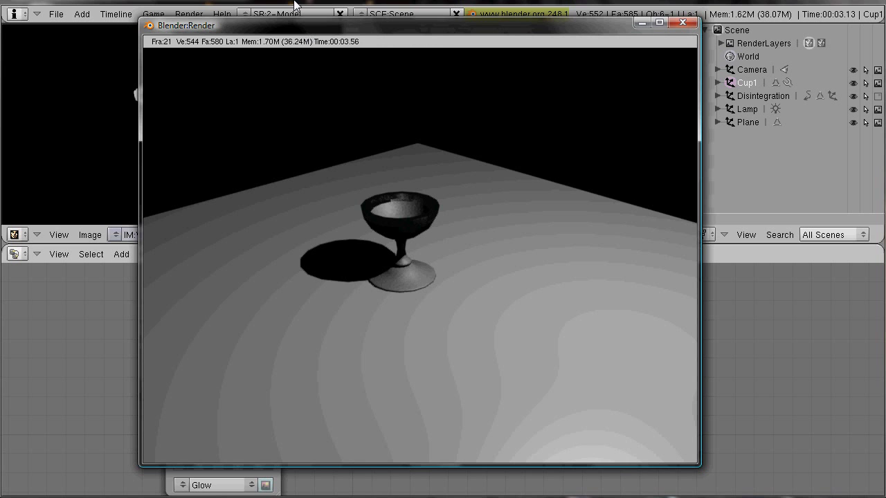
{"action": "left_click", "coordinate": [682, 23]}
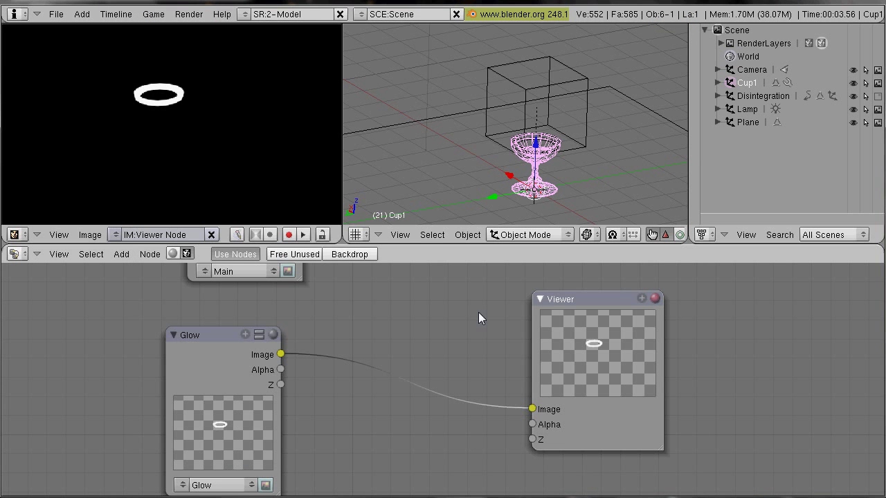
{"action": "middle_click_drag", "start_coordinate": [478, 312], "coordinate": [401, 360]}
{"action": "left_click_drag", "start_coordinate": [535, 357], "coordinate": [655, 370]}
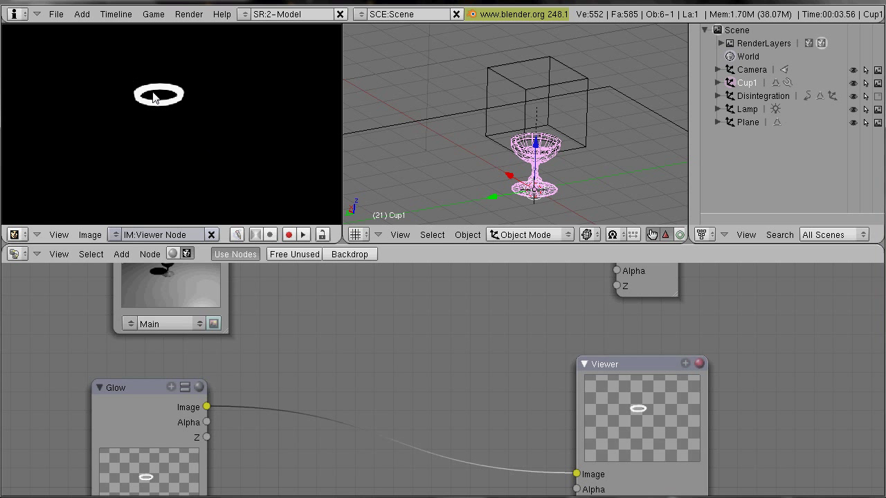
{"action": "scroll", "coordinate": [144, 97], "scroll_direction": "up", "scroll_amount": 2}
{"action": "middle_click_drag", "start_coordinate": [145, 106], "coordinate": [126, 103]}
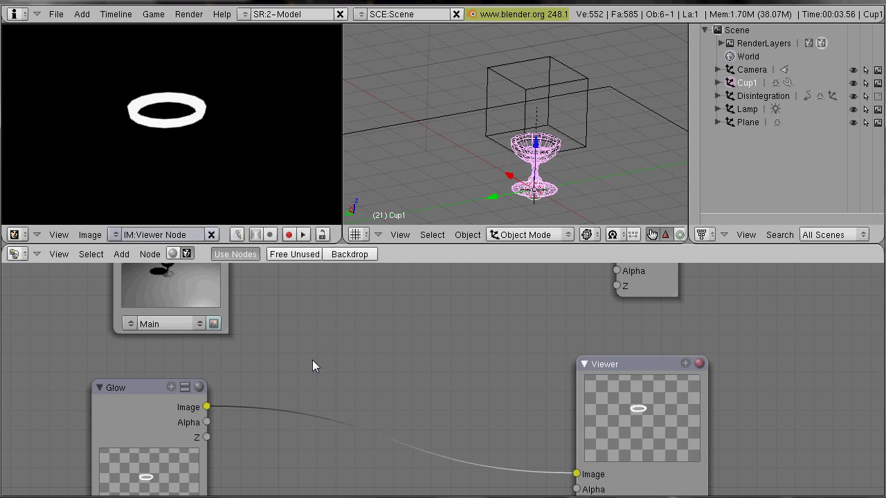
Add a Blur node between the Glow layer and the Viewer.
{"action": "key", "text": "space"}
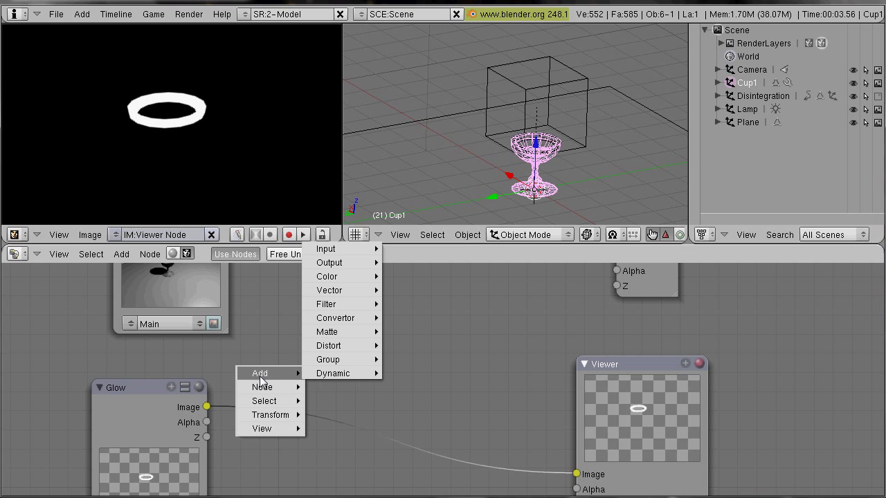
{"action": "mouse_move", "coordinate": [325, 309]}
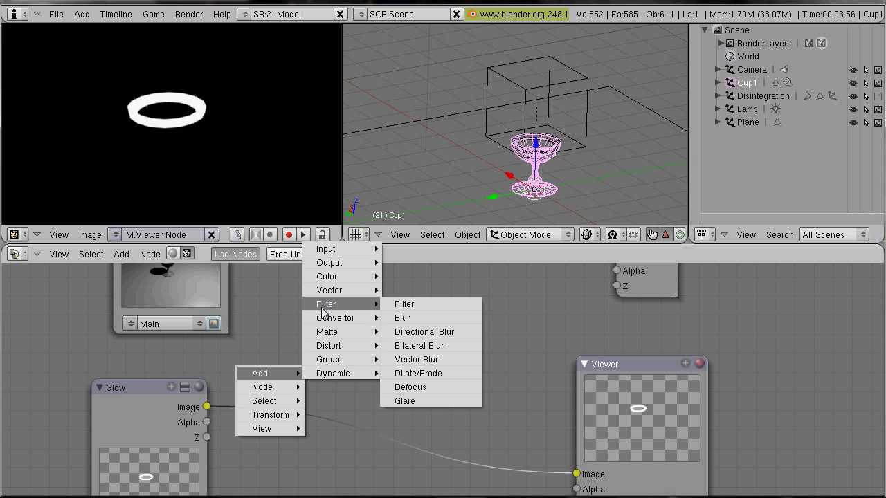
{"action": "left_click", "coordinate": [427, 319]}
{"action": "left_click_drag", "start_coordinate": [206, 407], "coordinate": [262, 444]}
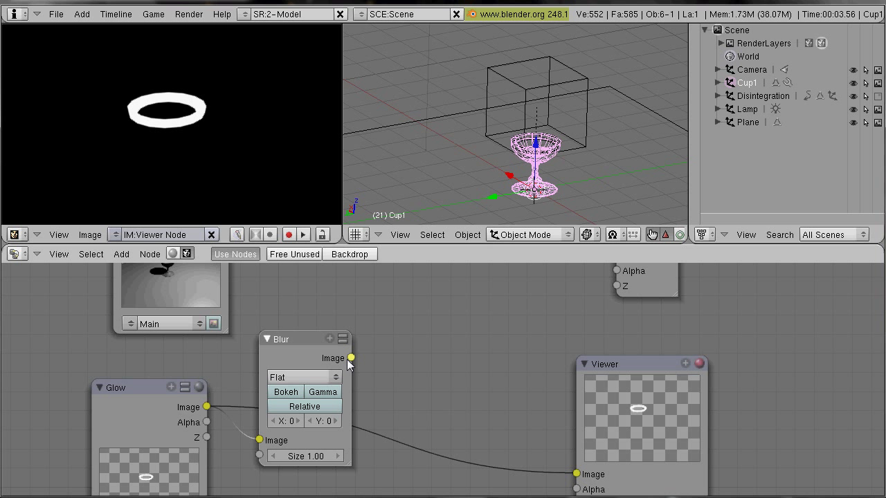
{"action": "left_click_drag", "start_coordinate": [351, 357], "coordinate": [577, 475]}
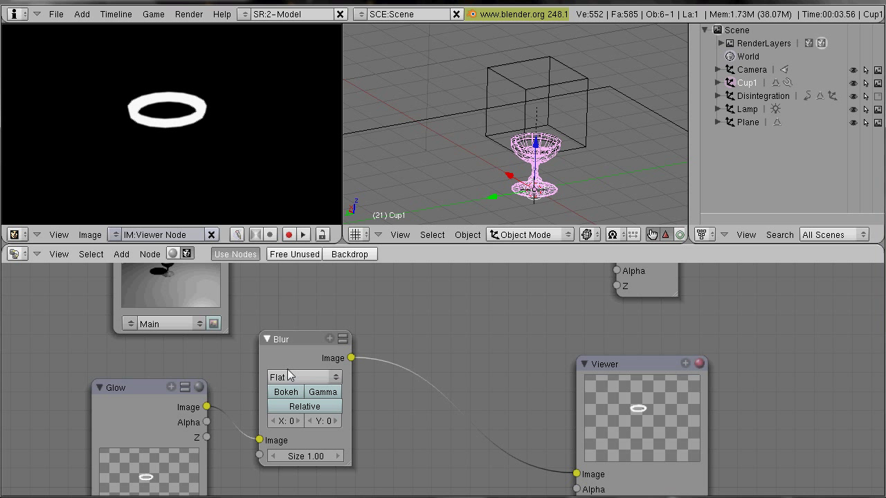
Set the Blur to Gauss with X and Y sizes of 4.
{"action": "left_click", "coordinate": [288, 376]}
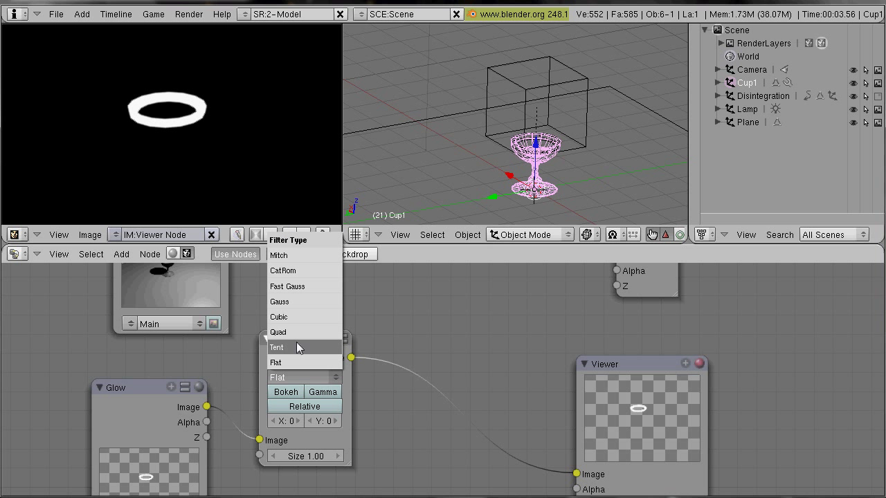
{"action": "left_click", "coordinate": [305, 303]}
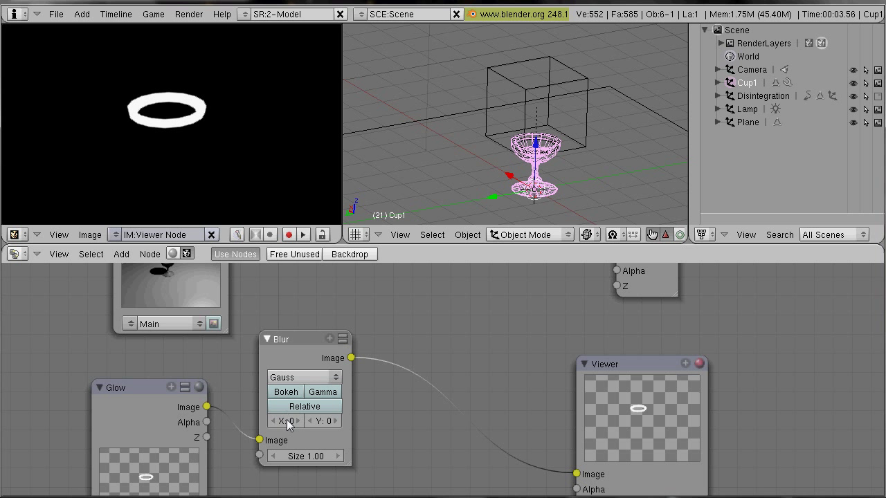
{"action": "left_click", "coordinate": [286, 421]}
{"action": "type", "text": "4"}
{"action": "key", "text": "Return"}
{"action": "type", "text": "4"}
{"action": "key", "text": "Return"}
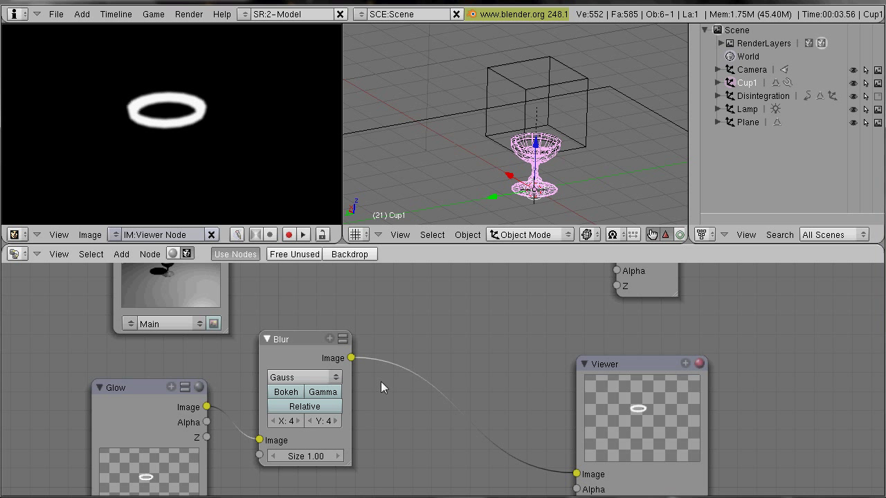
Rearrange the Glow, Blur and Viewer nodes into a tidy row.
{"action": "middle_click_drag", "start_coordinate": [492, 343], "coordinate": [499, 317]}
{"action": "left_click_drag", "start_coordinate": [304, 325], "coordinate": [317, 386]}
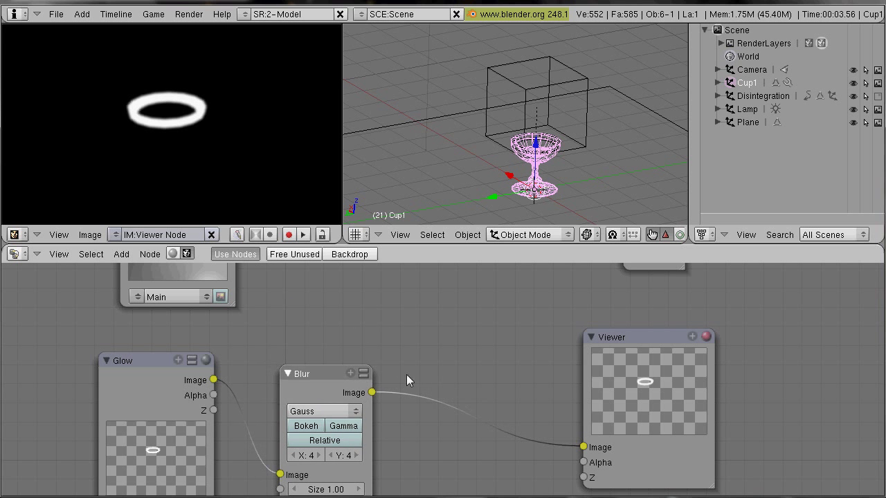
{"action": "left_click_drag", "start_coordinate": [606, 347], "coordinate": [683, 349]}
{"action": "left_click_drag", "start_coordinate": [317, 375], "coordinate": [364, 362]}
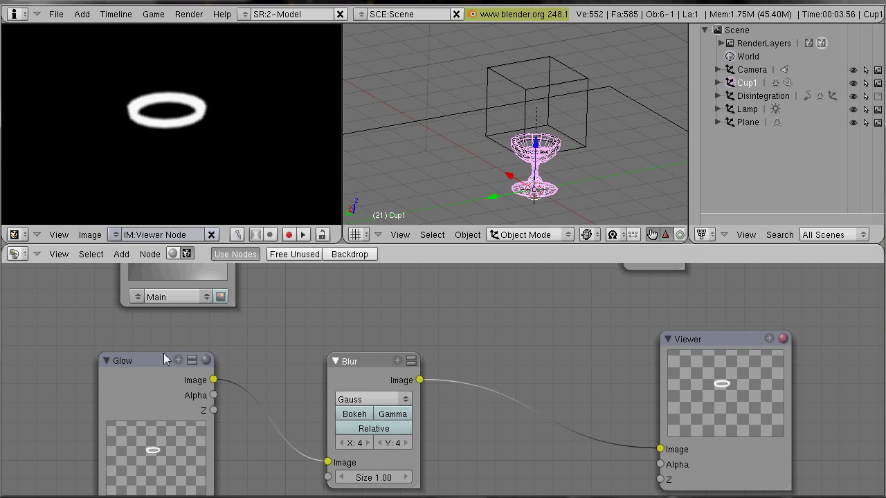
{"action": "left_click_drag", "start_coordinate": [151, 365], "coordinate": [131, 386]}
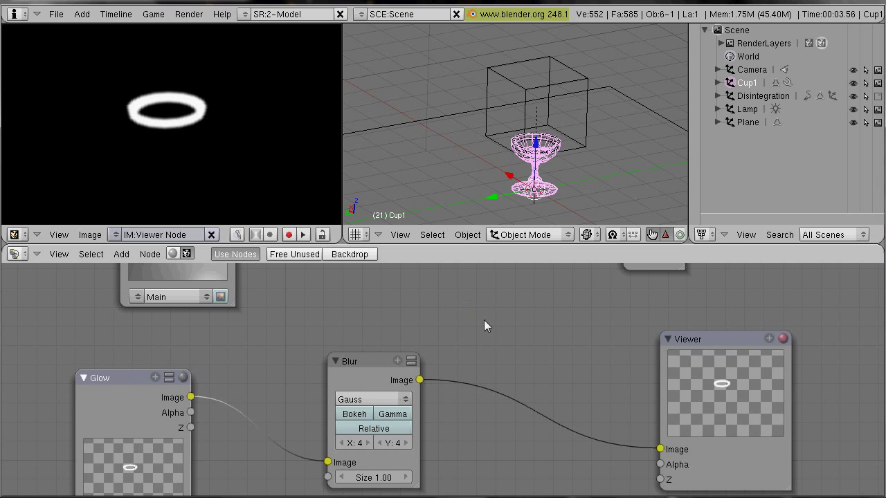
{"action": "scroll", "coordinate": [457, 391], "scroll_direction": "down", "scroll_amount": 4}
Duplicate the Blur node and chain it between the first Blur and the Viewer.
{"action": "middle_click_drag", "start_coordinate": [457, 392], "coordinate": [367, 439]}
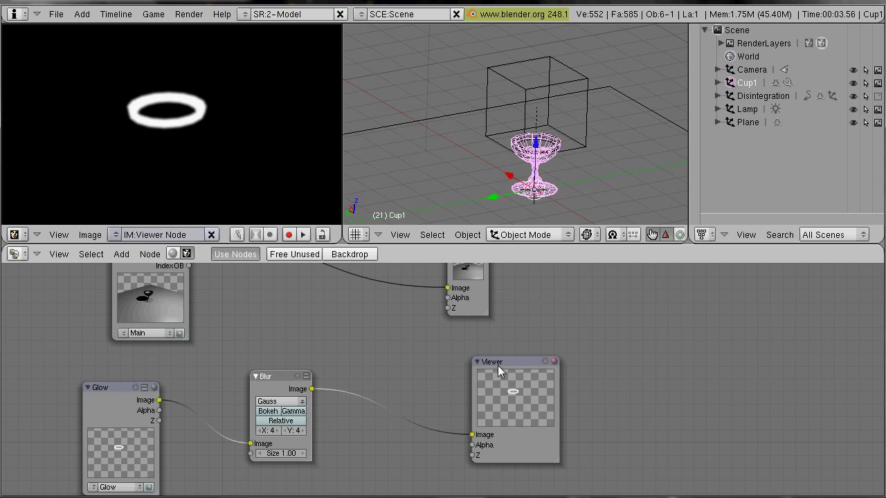
{"action": "left_click_drag", "start_coordinate": [497, 365], "coordinate": [629, 367]}
{"action": "left_click", "coordinate": [266, 384]}
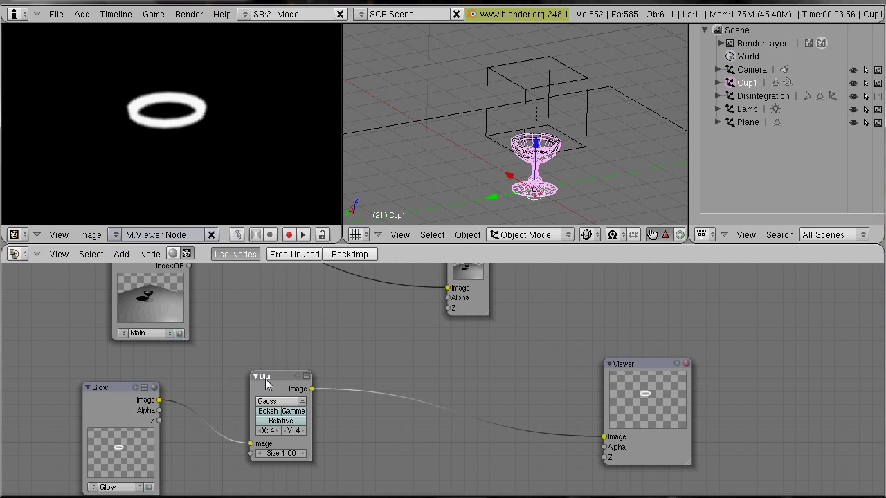
{"action": "key", "text": "shift+d"}
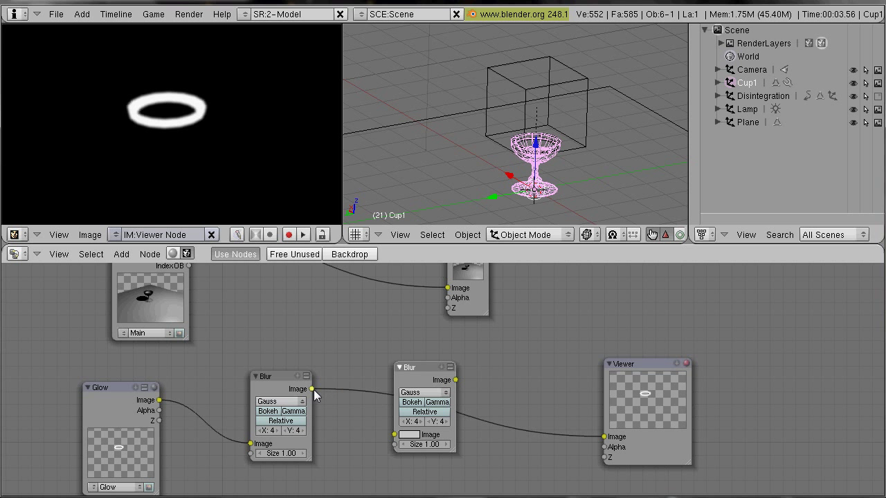
{"action": "left_click_drag", "start_coordinate": [313, 390], "coordinate": [394, 434]}
{"action": "left_click_drag", "start_coordinate": [454, 381], "coordinate": [604, 437]}
Set the second Blur's X and Y sizes to 60 and move it lower.
{"action": "scroll", "coordinate": [604, 436], "scroll_direction": "up", "scroll_amount": 1}
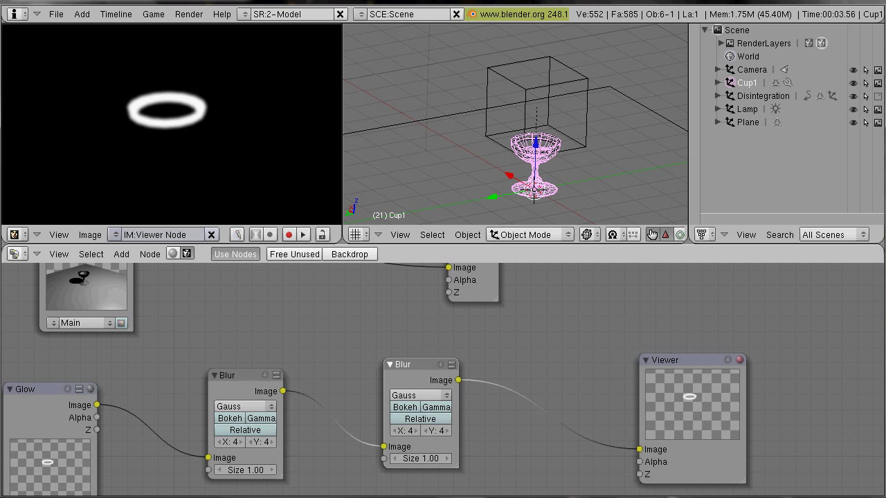
{"action": "left_click", "coordinate": [410, 432]}
{"action": "type", "text": "60"}
{"action": "key", "text": "Tab"}
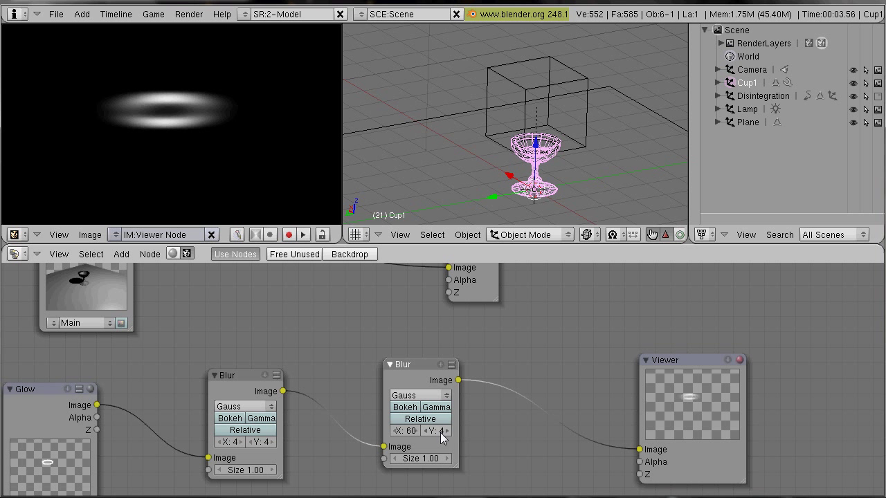
{"action": "type", "text": "60"}
{"action": "key", "text": "Return"}
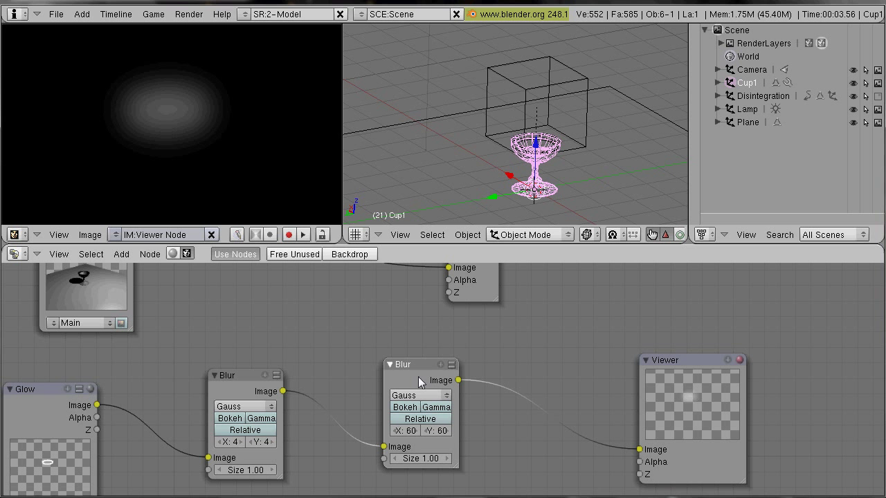
{"action": "left_click_drag", "start_coordinate": [419, 399], "coordinate": [420, 441]}
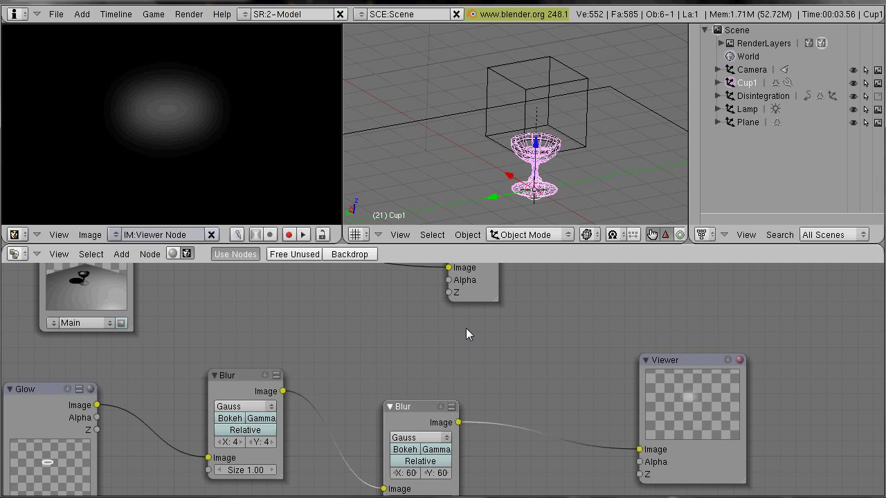
Add a Mix node with its blend mode set to Add.
{"action": "key", "text": "shift+a"}
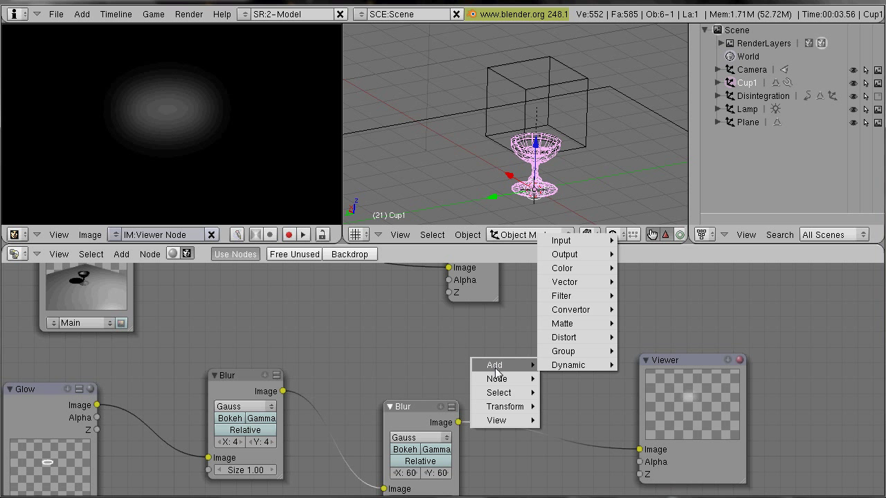
{"action": "mouse_move", "coordinate": [574, 269]}
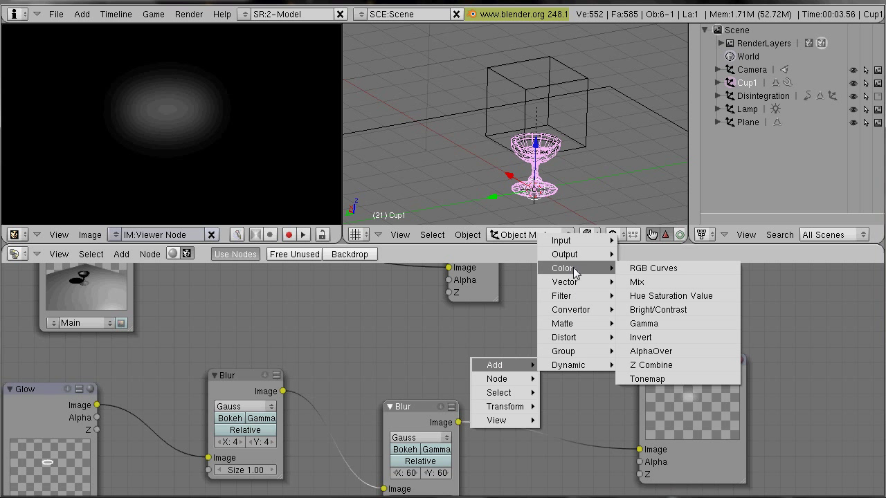
{"action": "left_click", "coordinate": [643, 281]}
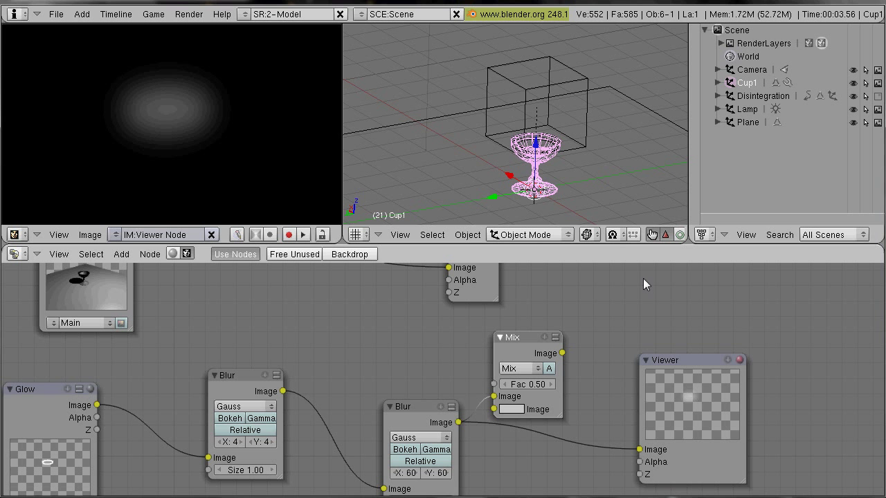
{"action": "left_click_drag", "start_coordinate": [522, 355], "coordinate": [529, 330]}
{"action": "left_click", "coordinate": [530, 345]}
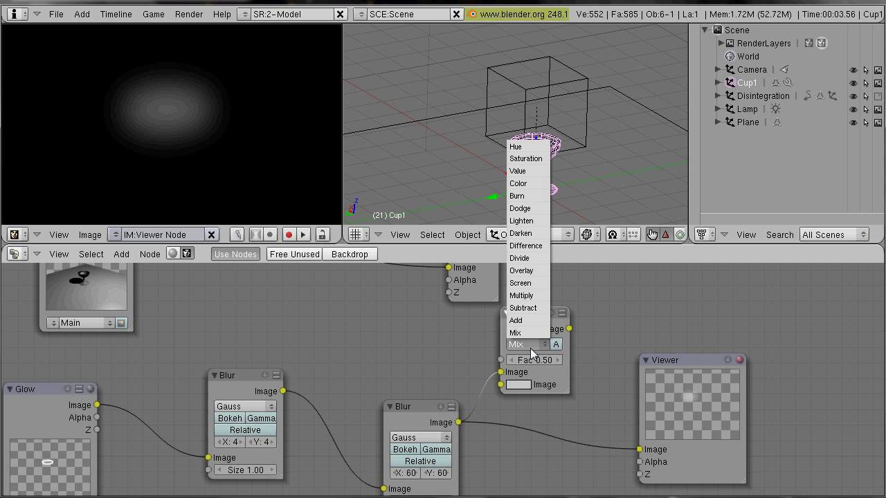
{"action": "left_click", "coordinate": [536, 322]}
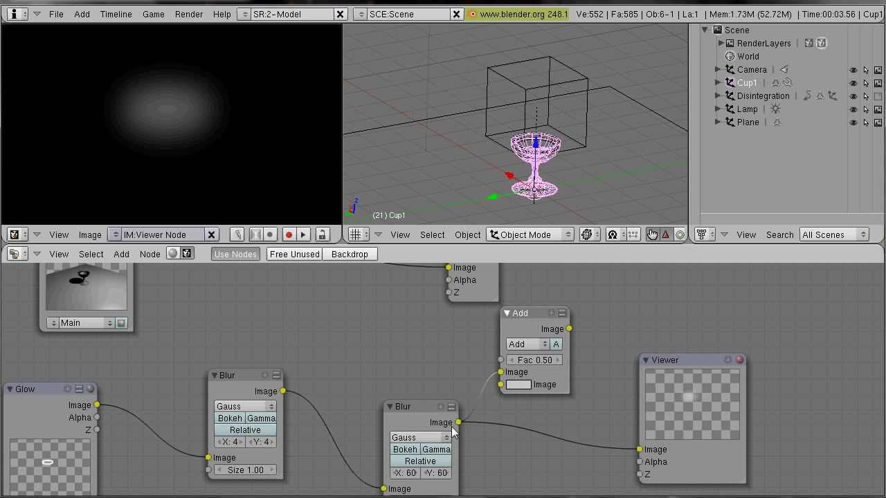
Feed both Blur outputs into the Add node, send it to the Viewer, and set Fac to 2.
{"action": "left_click_drag", "start_coordinate": [459, 422], "coordinate": [500, 384]}
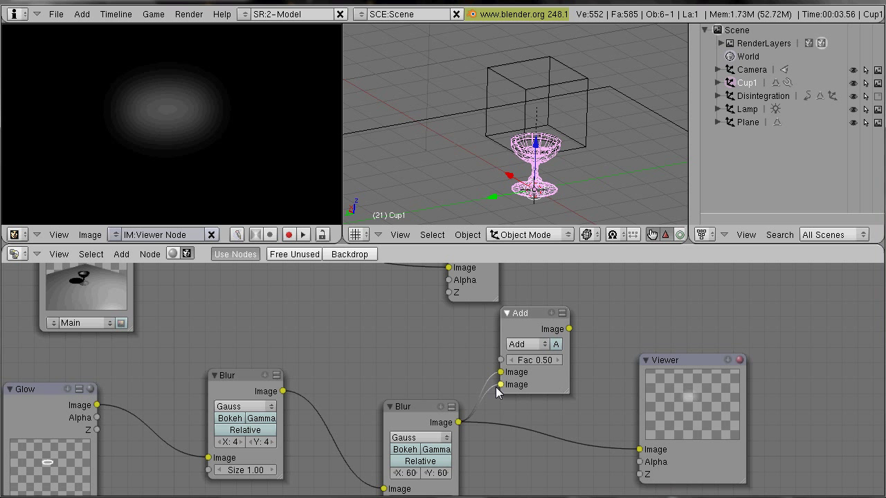
{"action": "left_click_drag", "start_coordinate": [285, 392], "coordinate": [509, 378]}
{"action": "left_click_drag", "start_coordinate": [568, 330], "coordinate": [639, 449]}
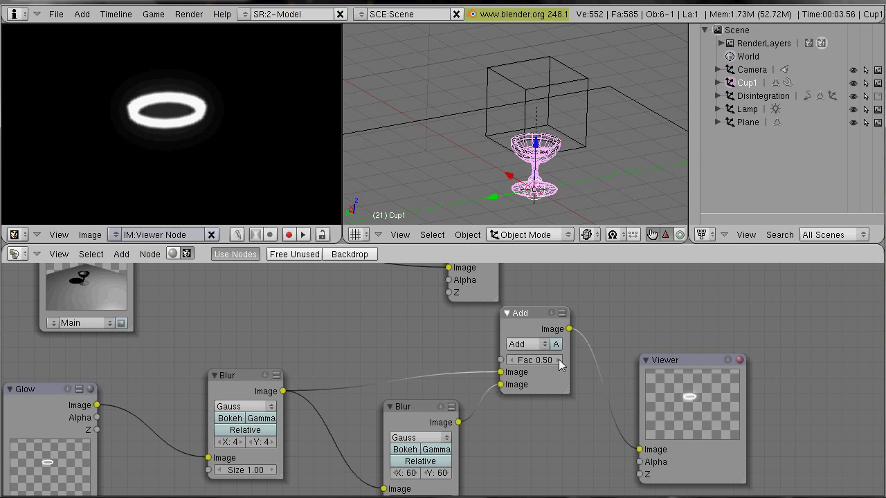
{"action": "left_click", "coordinate": [537, 363]}
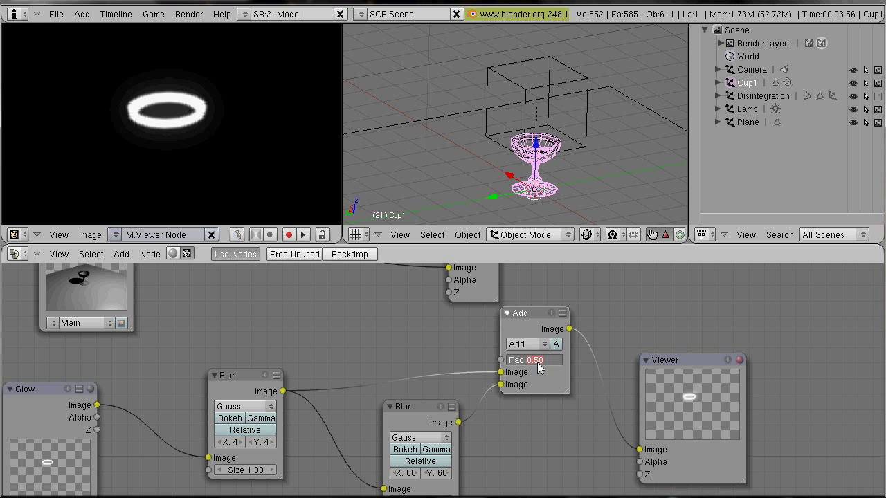
{"action": "type", "text": "2"}
{"action": "key", "text": "Return"}
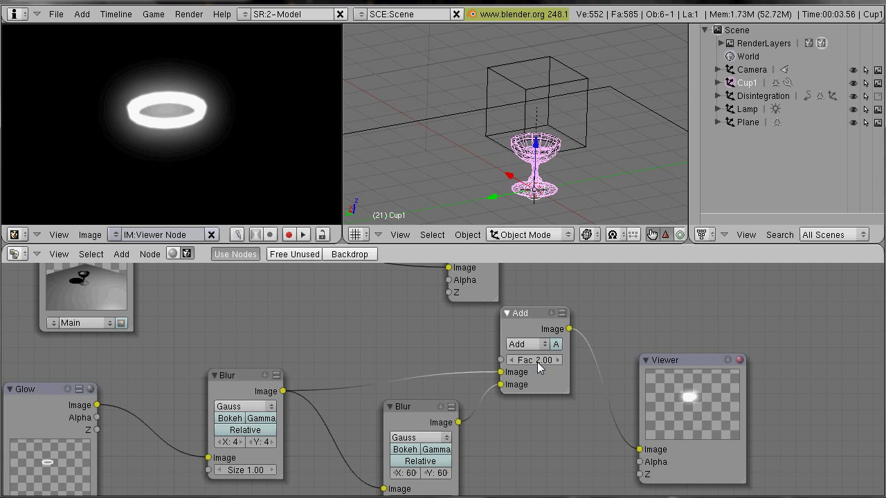
{"action": "middle_click_drag", "start_coordinate": [504, 448], "coordinate": [375, 429]}
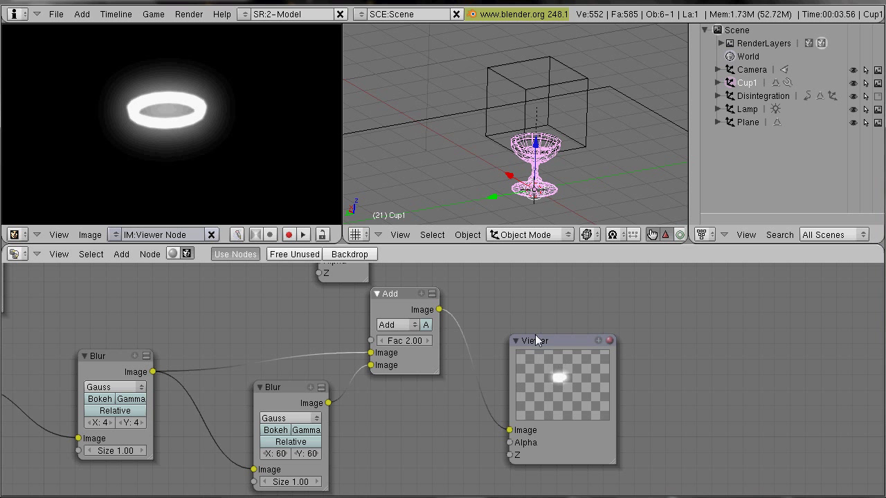
{"action": "left_click_drag", "start_coordinate": [546, 342], "coordinate": [714, 329]}
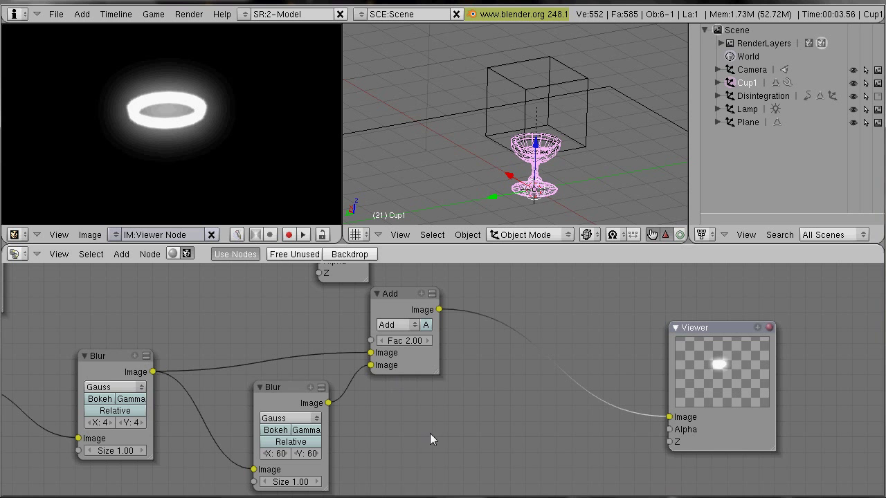
Reposition the Composite and Render Layers nodes and zoom back in on them.
{"action": "scroll", "coordinate": [430, 434], "scroll_direction": "down", "scroll_amount": 3}
{"action": "middle_click_drag", "start_coordinate": [253, 356], "coordinate": [483, 322]}
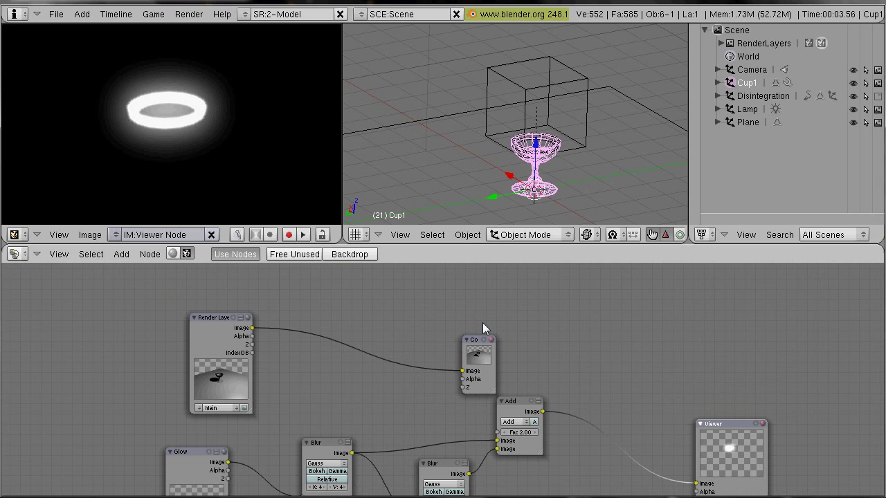
{"action": "left_click_drag", "start_coordinate": [470, 348], "coordinate": [467, 310]}
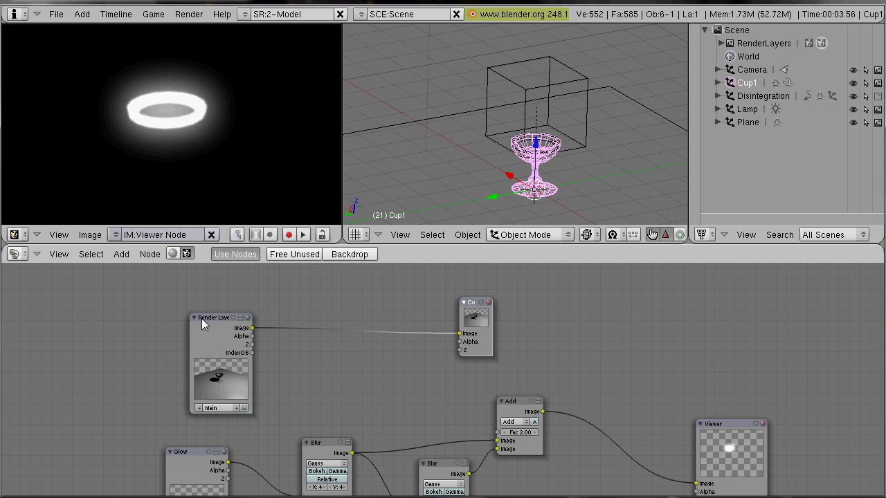
{"action": "left_click_drag", "start_coordinate": [202, 318], "coordinate": [202, 306]}
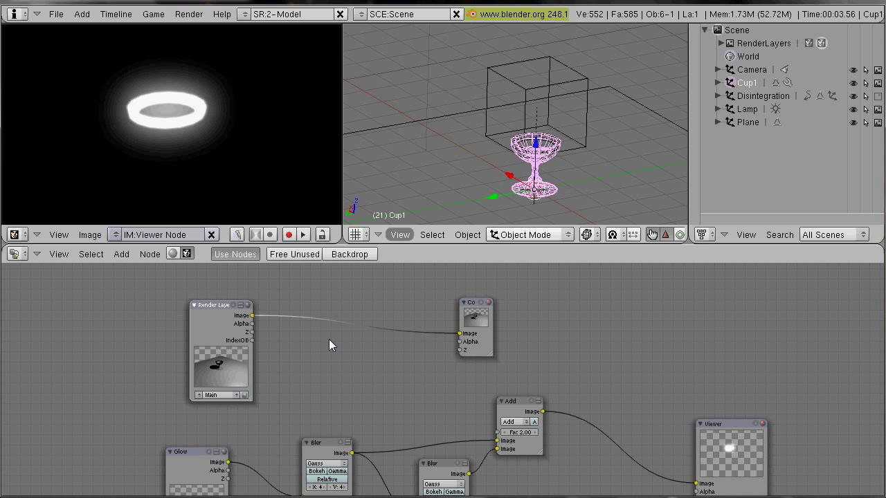
{"action": "scroll", "coordinate": [328, 339], "scroll_direction": "up", "scroll_amount": 3}
{"action": "middle_click_drag", "start_coordinate": [296, 362], "coordinate": [503, 368]}
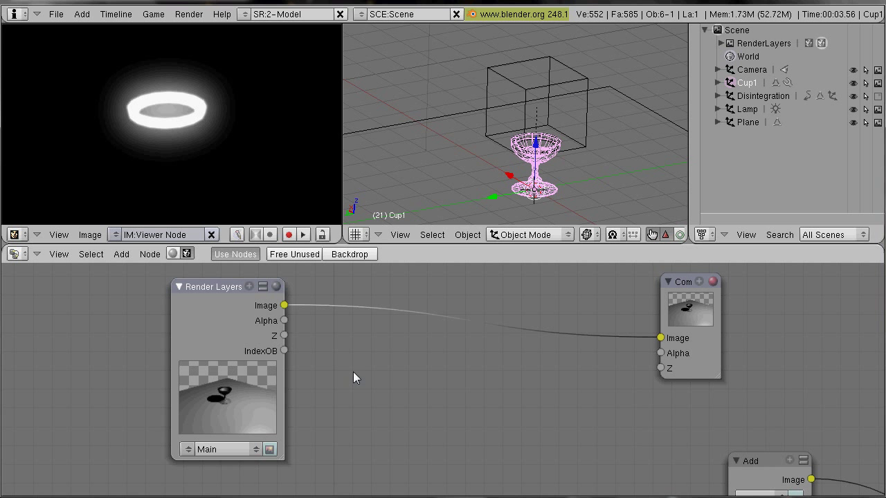
Add an ID Mask node reading Render Layers' IndexOB with ID set to 1.
{"action": "key", "text": "space"}
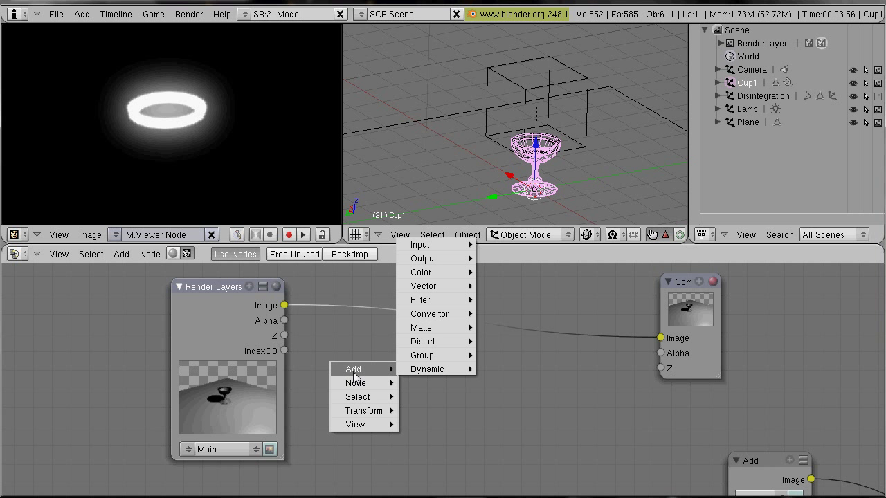
{"action": "mouse_move", "coordinate": [433, 314]}
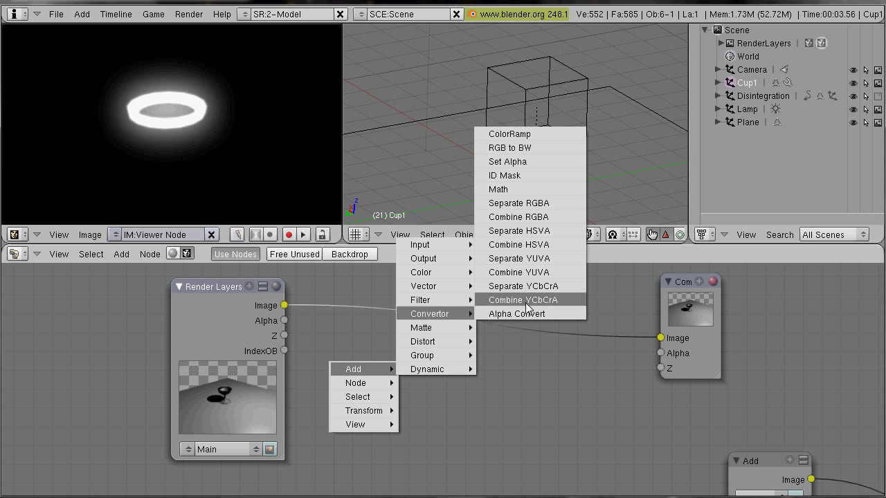
{"action": "left_click", "coordinate": [551, 173]}
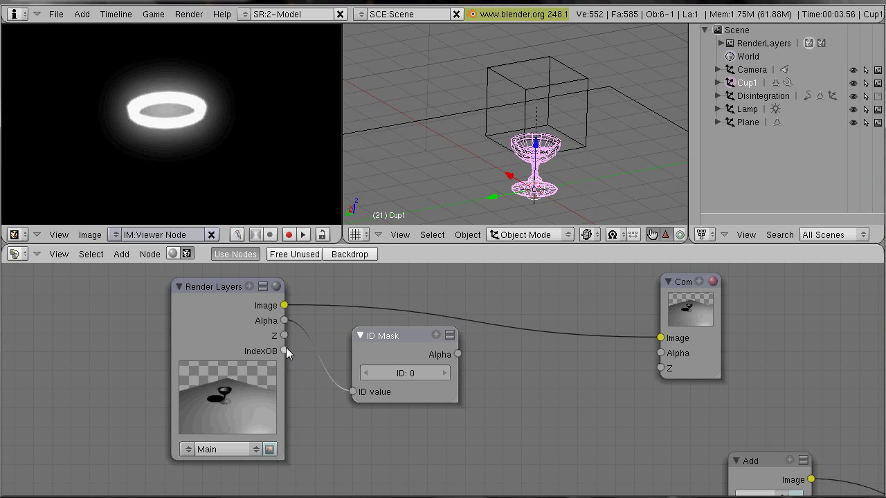
{"action": "left_click_drag", "start_coordinate": [285, 351], "coordinate": [351, 391]}
{"action": "left_click", "coordinate": [438, 373]}
Move the Viewer beside Composite and preview the ID Mask Alpha in it.
{"action": "scroll", "coordinate": [415, 377], "scroll_direction": "down", "scroll_amount": 3}
{"action": "middle_click_drag", "start_coordinate": [447, 374], "coordinate": [384, 358]}
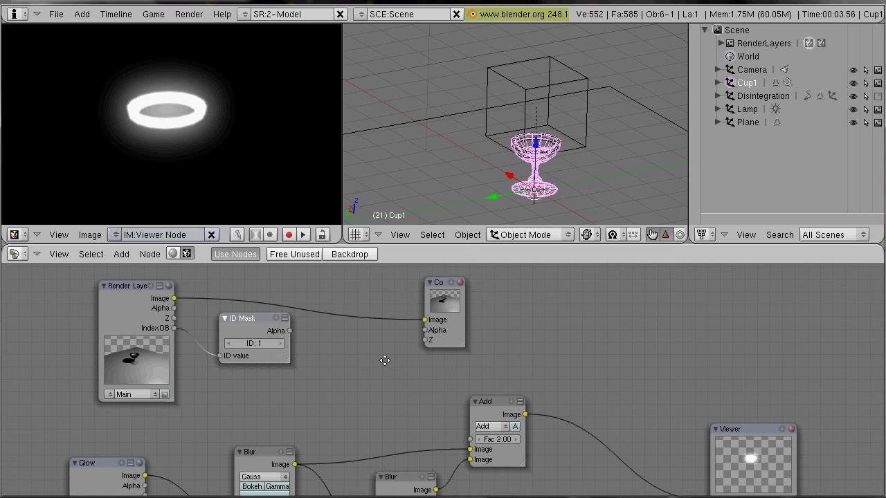
{"action": "left_click_drag", "start_coordinate": [746, 428], "coordinate": [592, 299]}
{"action": "left_click_drag", "start_coordinate": [288, 330], "coordinate": [561, 370]}
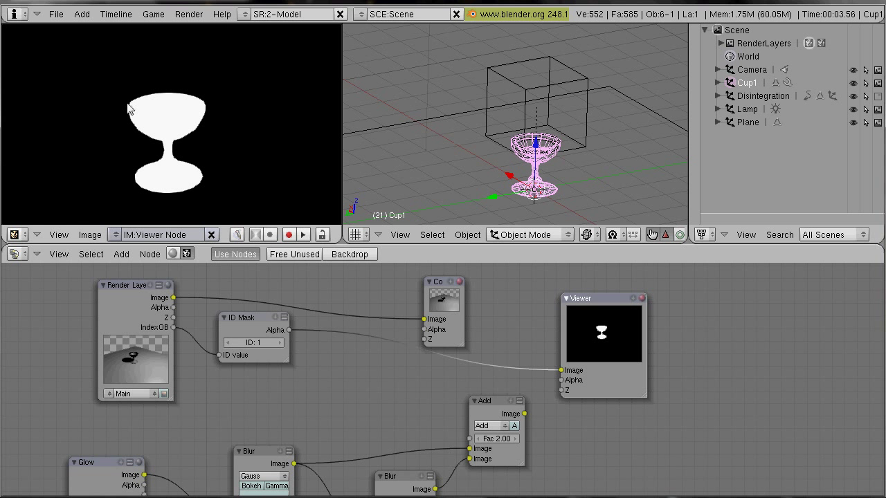
{"action": "middle_click_drag", "start_coordinate": [315, 381], "coordinate": [385, 405]}
Insert an Invert node between ID Mask Alpha and the Viewer Image, removing the Viewer Alpha link.
{"action": "key", "text": "space"}
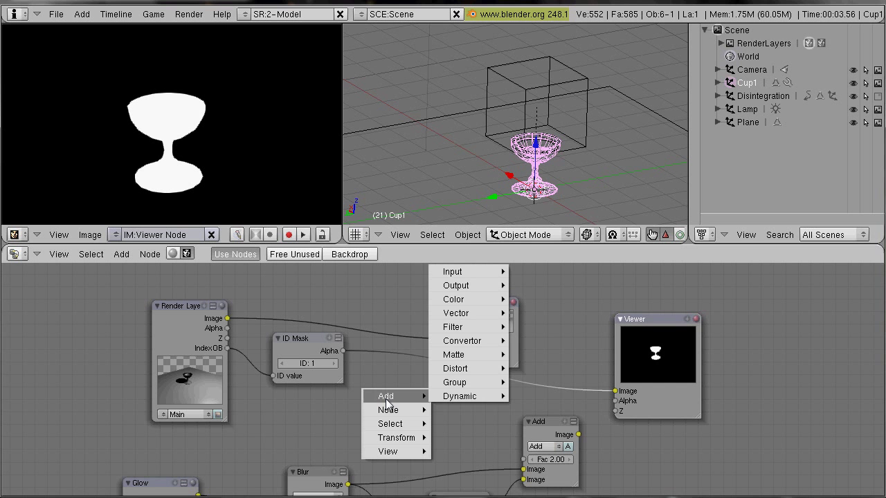
{"action": "mouse_move", "coordinate": [476, 300]}
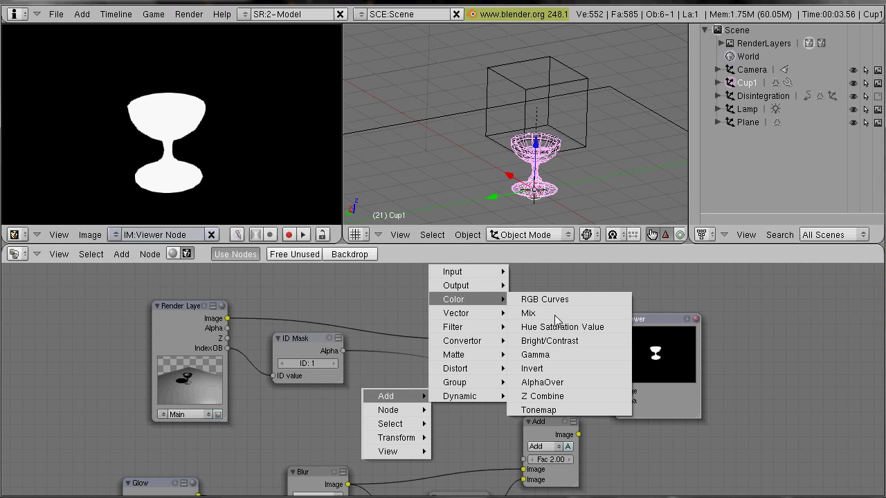
{"action": "left_click", "coordinate": [532, 368]}
{"action": "left_click_drag", "start_coordinate": [343, 351], "coordinate": [384, 424]}
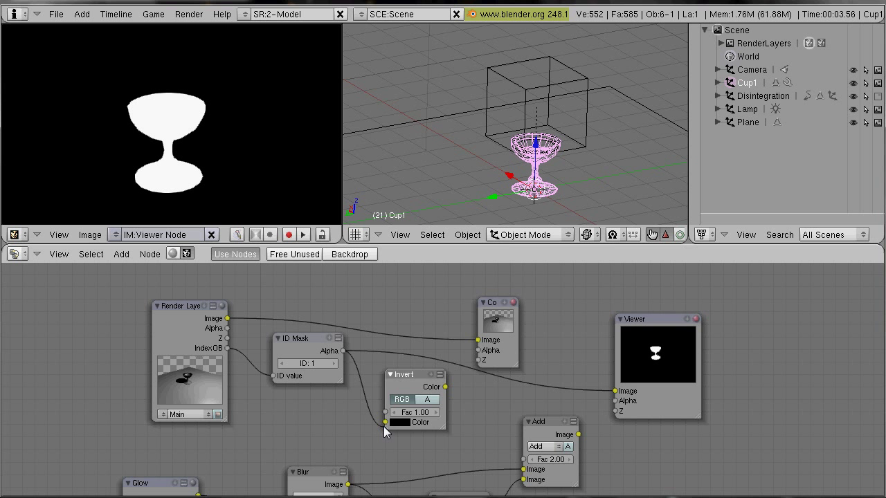
{"action": "left_click_drag", "start_coordinate": [445, 387], "coordinate": [621, 390]}
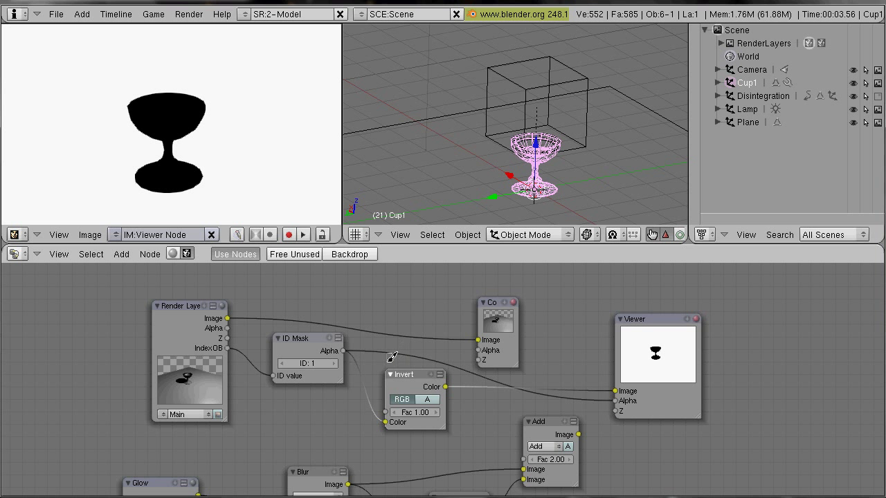
{"action": "mouse_move", "coordinate": [391, 356]}
{"action": "left_mouse_down", "text": "ctrl"}
{"action": "mouse_move", "coordinate": [402, 378]}
{"action": "mouse_move", "coordinate": [411, 348]}
{"action": "left_mouse_up", "text": "ctrl"}
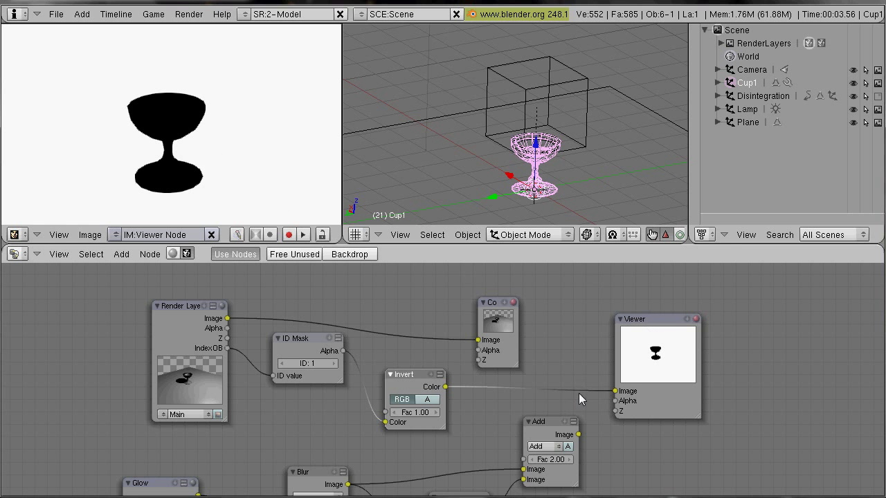
Duplicate the small Blur node and feed the inverted cup mask into the copy.
{"action": "scroll", "coordinate": [578, 393], "scroll_direction": "down", "scroll_amount": 3}
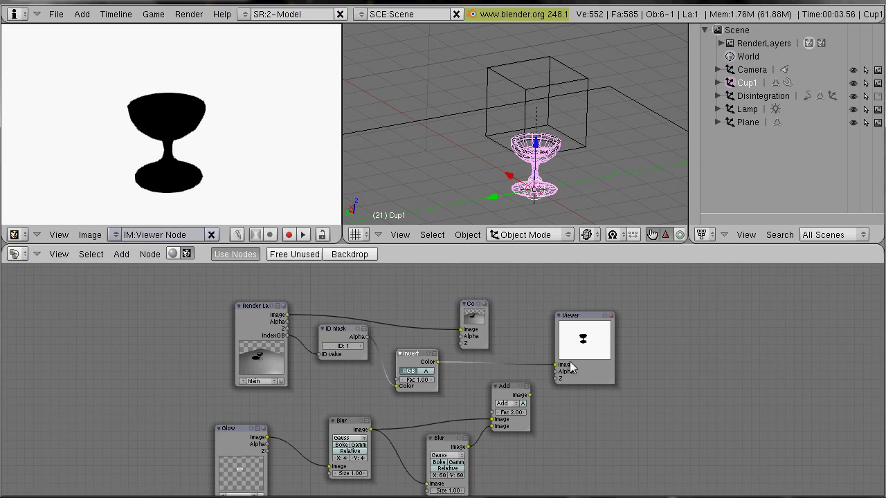
{"action": "left_click_drag", "start_coordinate": [482, 306], "coordinate": [475, 277]}
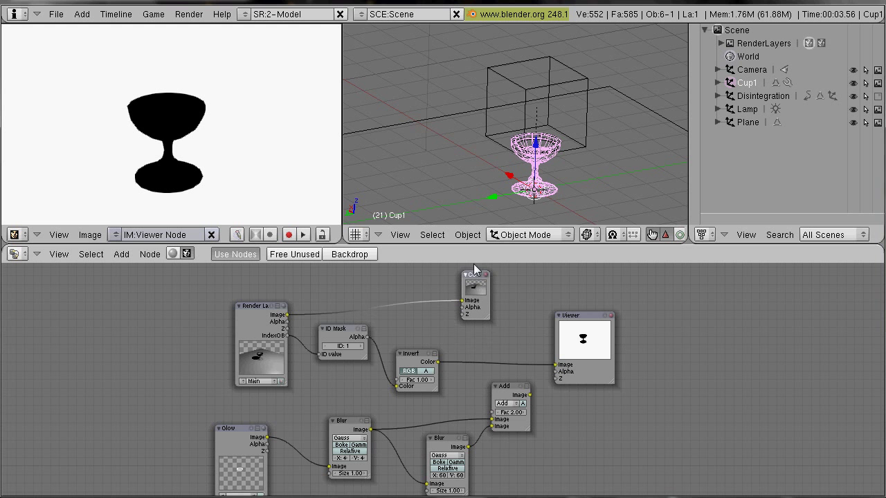
{"action": "left_click", "coordinate": [332, 421]}
{"action": "left_click", "coordinate": [333, 421]}
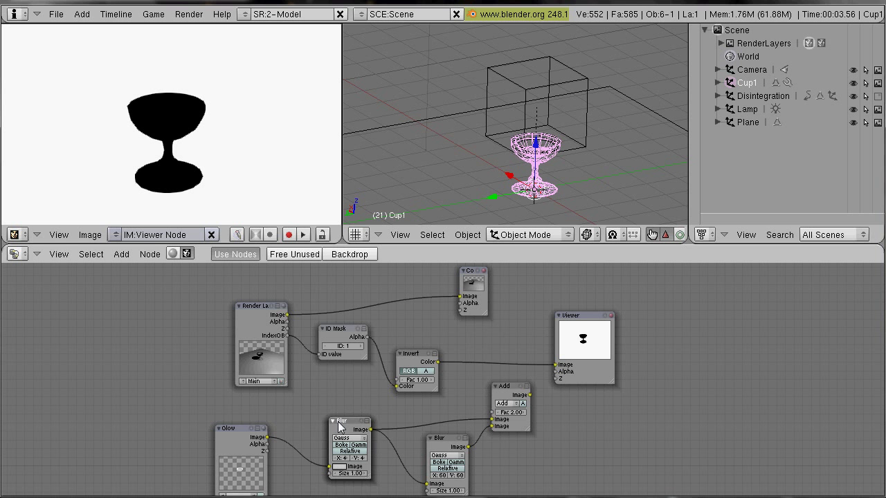
{"action": "key", "text": "shift+d"}
{"action": "left_click", "coordinate": [513, 333]}
{"action": "middle_click_drag", "start_coordinate": [513, 334], "coordinate": [504, 348]}
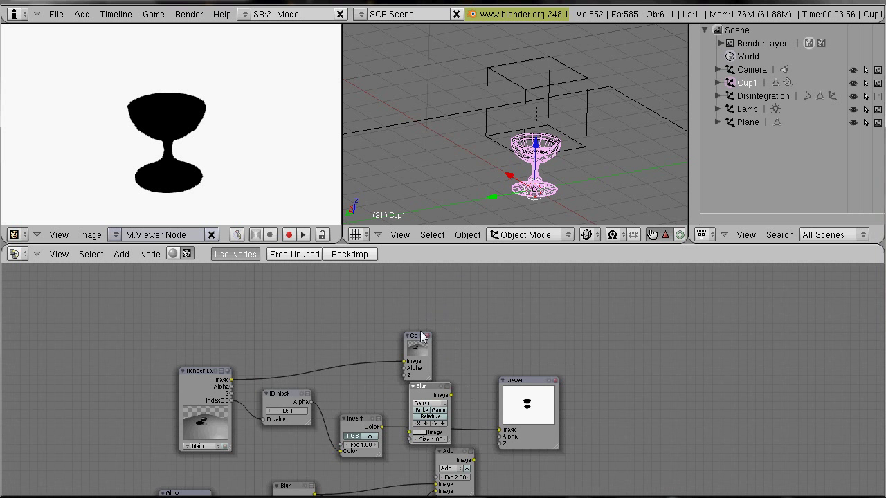
{"action": "left_click_drag", "start_coordinate": [423, 336], "coordinate": [416, 292]}
{"action": "scroll", "coordinate": [361, 454], "scroll_direction": "up", "scroll_amount": 2}
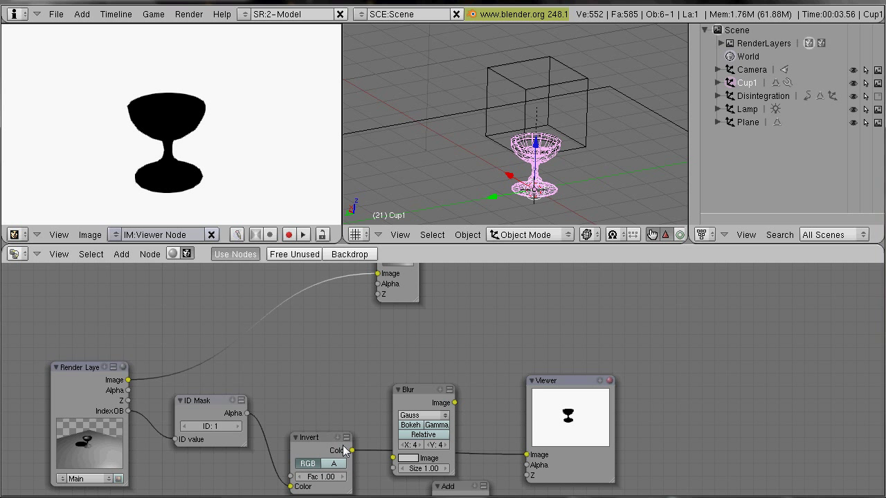
{"action": "left_click_drag", "start_coordinate": [388, 452], "coordinate": [392, 457]}
Compare the blurred mask and the Add glow in the Viewer, ending on the glowing ring.
{"action": "left_click_drag", "start_coordinate": [455, 403], "coordinate": [526, 454]}
{"action": "middle_click_drag", "start_coordinate": [488, 404], "coordinate": [438, 462]}
{"action": "left_click_drag", "start_coordinate": [445, 332], "coordinate": [589, 333]}
{"action": "left_click_drag", "start_coordinate": [338, 346], "coordinate": [344, 337]}
{"action": "left_click_drag", "start_coordinate": [240, 384], "coordinate": [242, 352]}
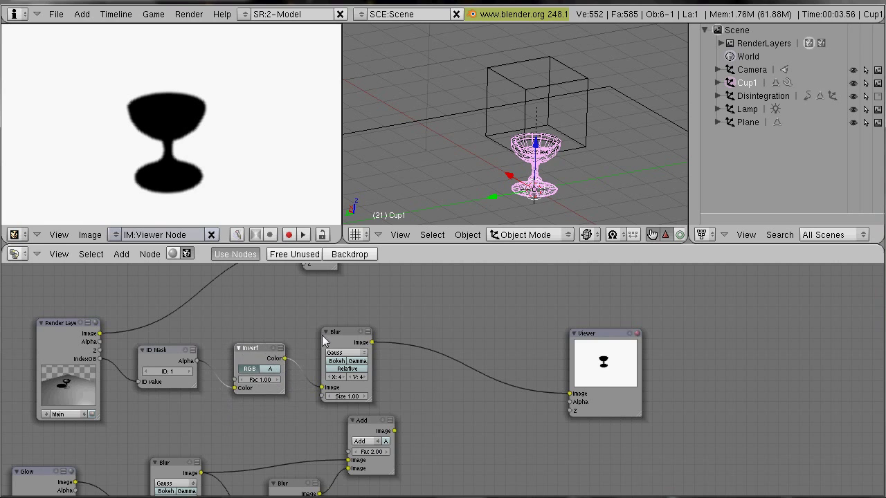
{"action": "left_click_drag", "start_coordinate": [329, 335], "coordinate": [333, 322]}
{"action": "left_click_drag", "start_coordinate": [394, 430], "coordinate": [569, 393]}
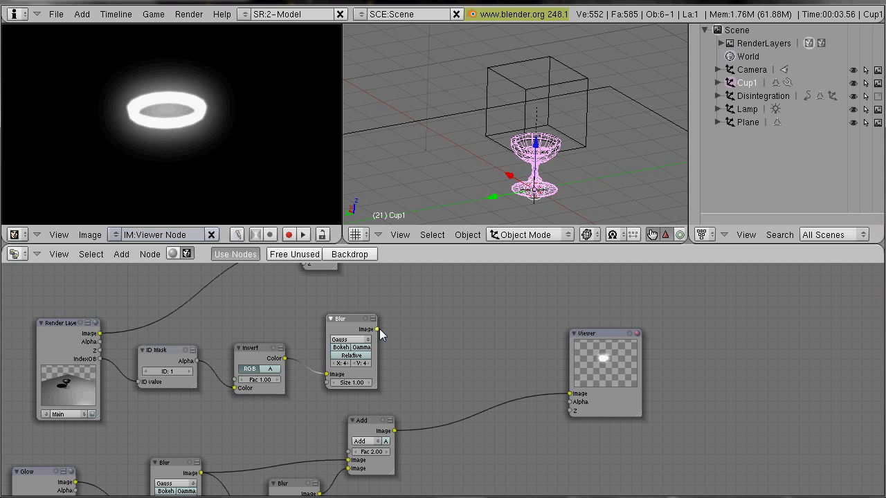
{"action": "left_click_drag", "start_coordinate": [379, 328], "coordinate": [569, 392]}
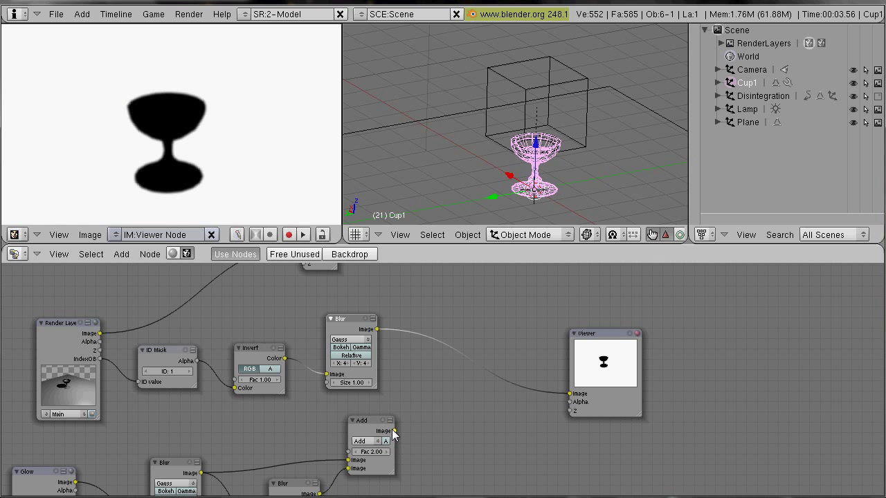
{"action": "left_click_drag", "start_coordinate": [393, 432], "coordinate": [567, 387]}
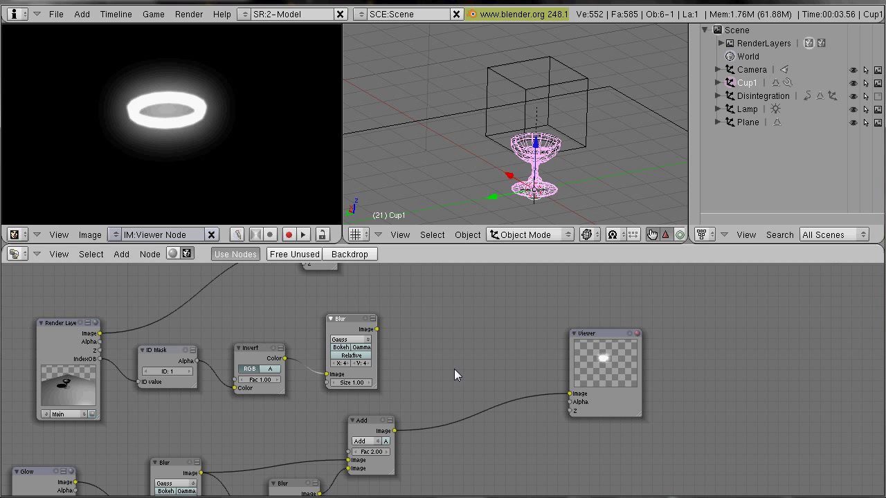
Add a Mix node after the Blur copy and set its blend type to Subtract.
{"action": "key", "text": "shift+a"}
{"action": "mouse_move", "coordinate": [531, 270]}
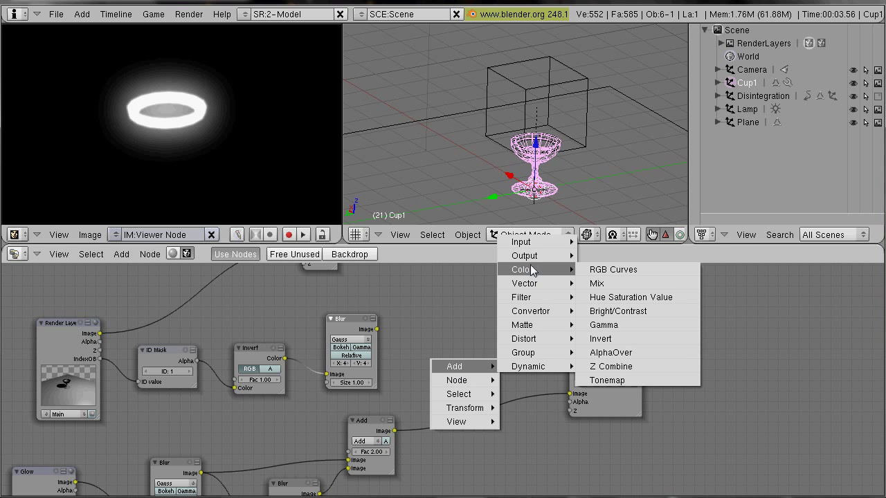
{"action": "left_click", "coordinate": [608, 285]}
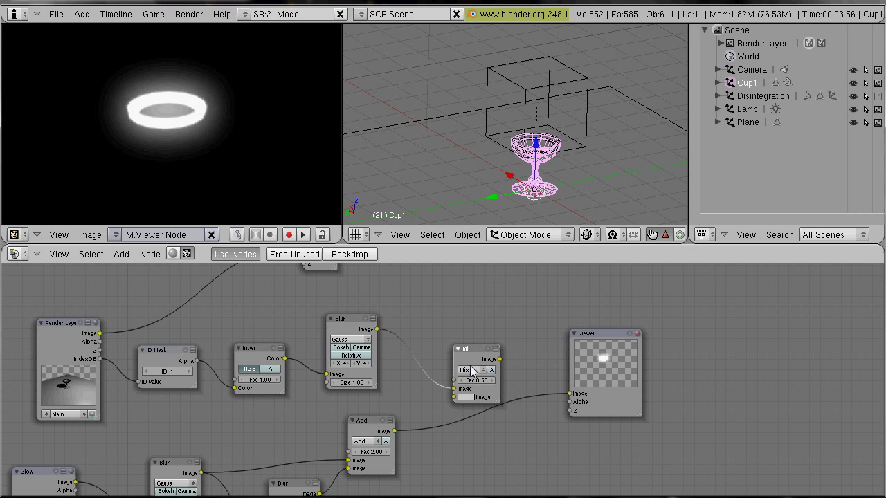
{"action": "left_click", "coordinate": [474, 370]}
{"action": "left_click", "coordinate": [472, 345]}
{"action": "scroll", "coordinate": [422, 415], "scroll_direction": "up", "scroll_amount": 2}
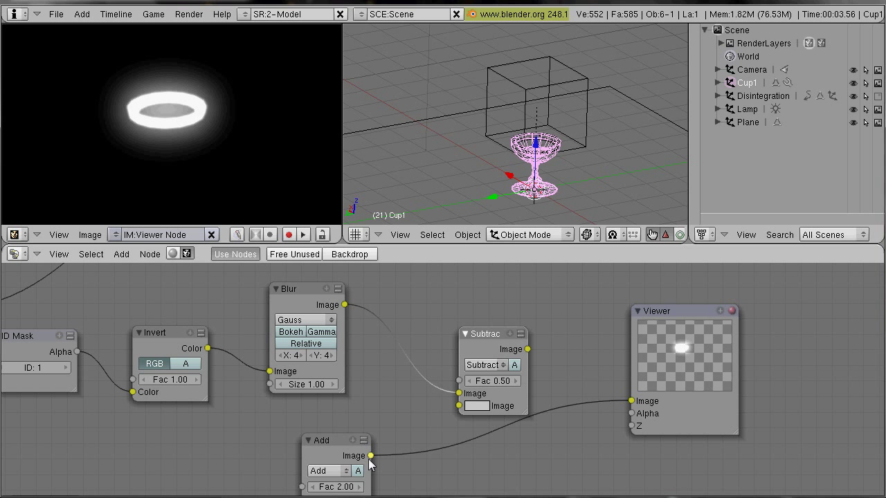
Feed Add into Subtract's first image, preview Subtract in the Viewer, factor 1.
{"action": "left_click_drag", "start_coordinate": [369, 457], "coordinate": [459, 393]}
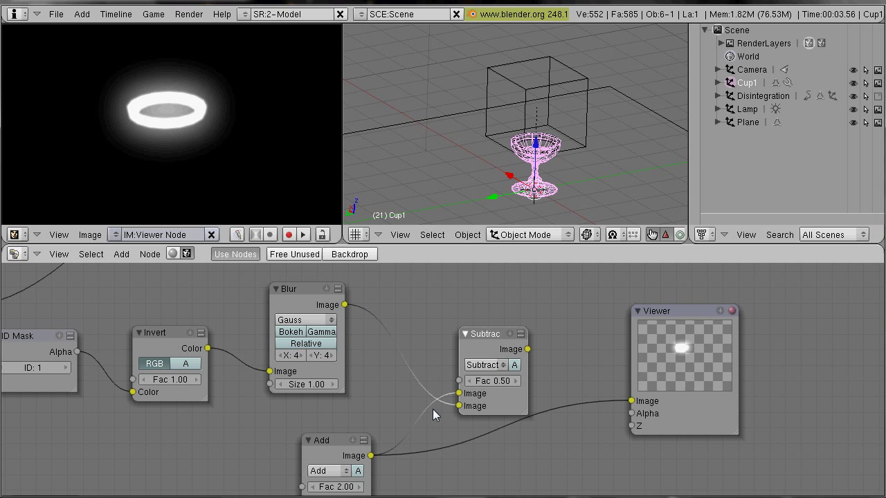
{"action": "left_click_drag", "start_coordinate": [532, 349], "coordinate": [629, 395]}
{"action": "left_click", "coordinate": [500, 382]}
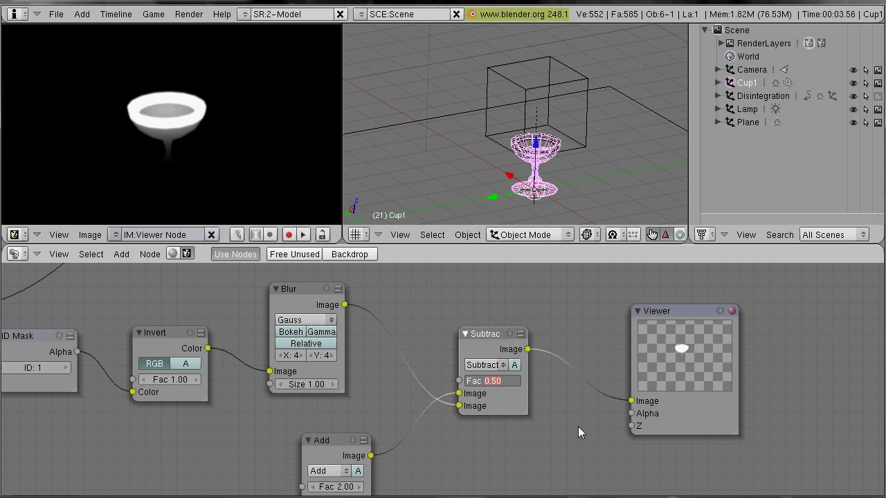
{"action": "type", "text": "1"}
{"action": "key", "text": "Return"}
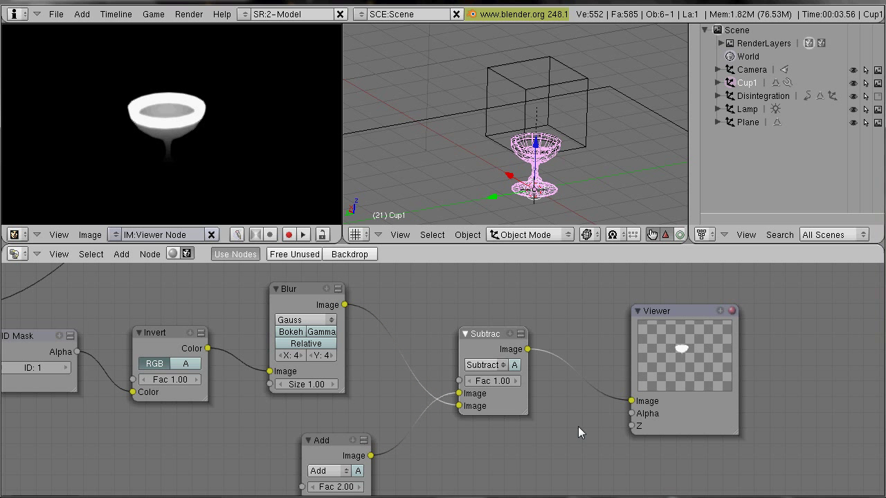
{"action": "scroll", "coordinate": [578, 426], "scroll_direction": "down", "scroll_amount": 1}
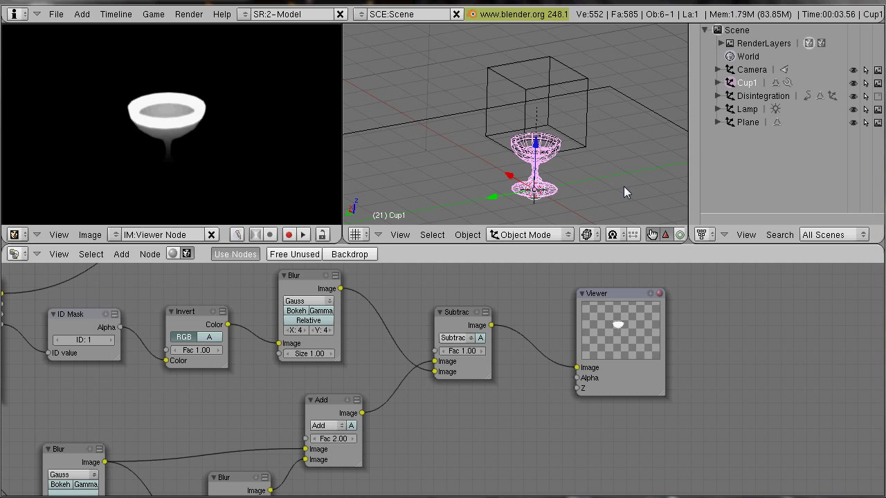
Duplicate the Blur node below the others and feed the small Blur's output into it.
{"action": "middle_click_drag", "start_coordinate": [448, 440], "coordinate": [679, 312]}
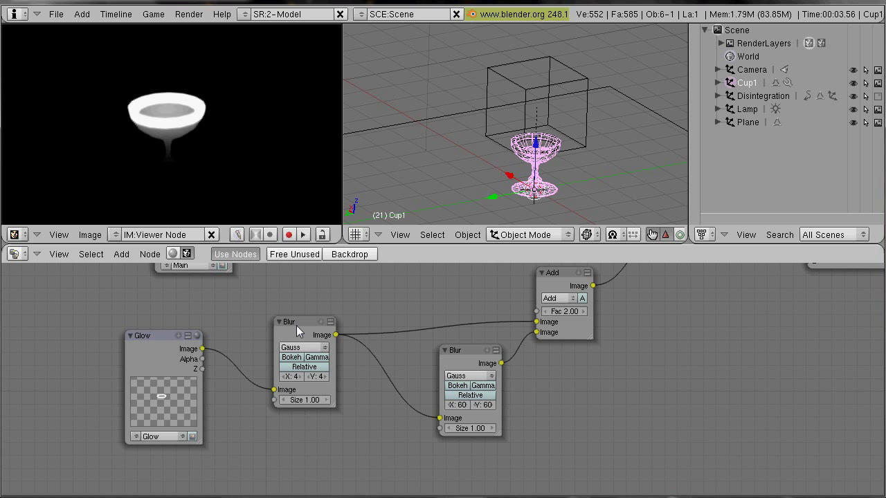
{"action": "left_click", "coordinate": [296, 326]}
{"action": "left_click", "coordinate": [451, 356]}
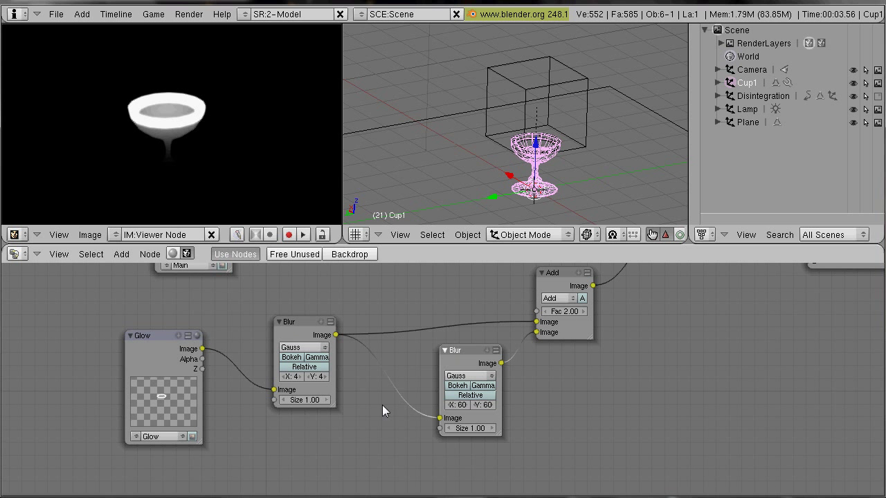
{"action": "middle_click_drag", "start_coordinate": [382, 404], "coordinate": [375, 381]}
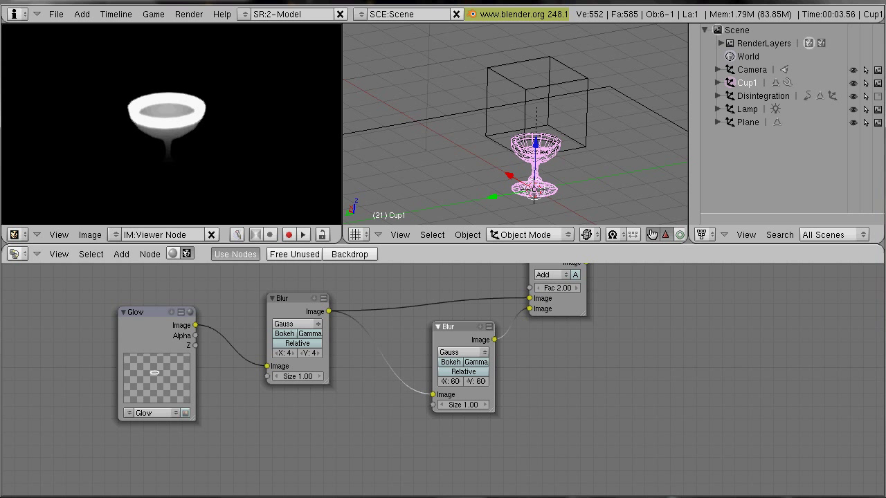
{"action": "key", "text": "shift+d"}
{"action": "left_click", "coordinate": [376, 489]}
{"action": "middle_click_drag", "start_coordinate": [376, 488], "coordinate": [378, 466]}
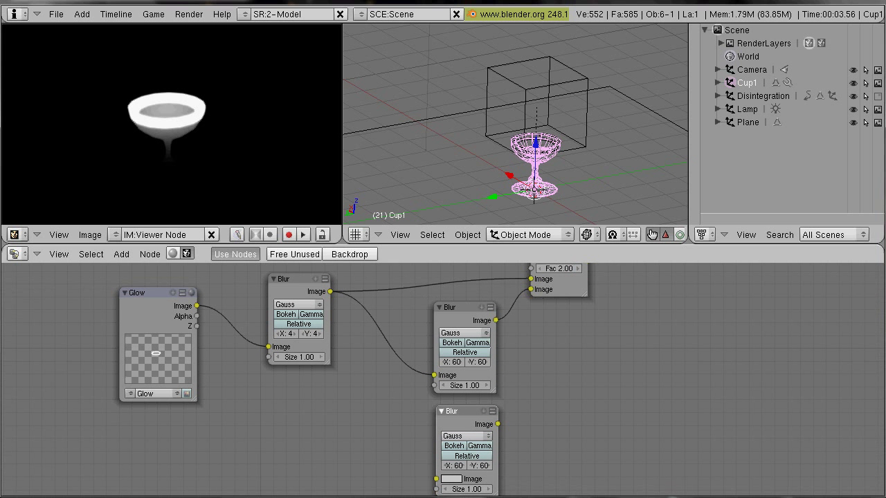
{"action": "left_click_drag", "start_coordinate": [332, 287], "coordinate": [437, 476]}
Set the new Blur's X and Y sizes to 20.
{"action": "left_click", "coordinate": [457, 463]}
{"action": "type", "text": "20"}
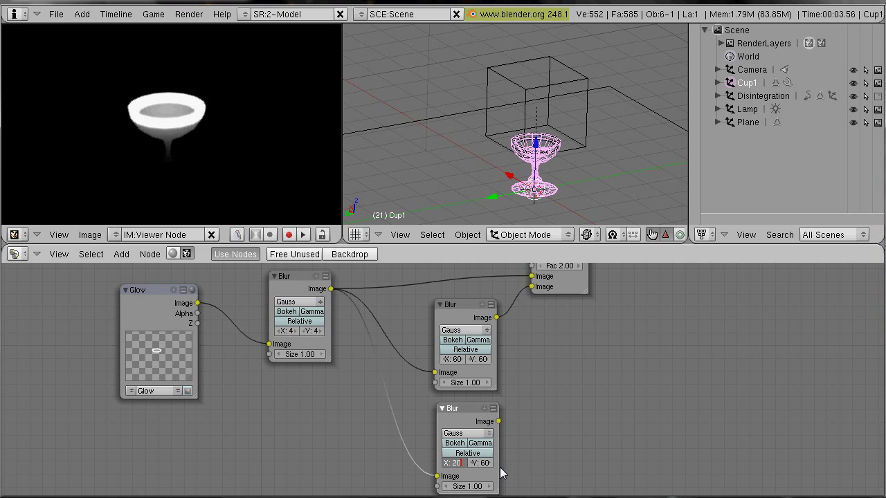
{"action": "key", "text": "Return"}
{"action": "left_click", "coordinate": [482, 463]}
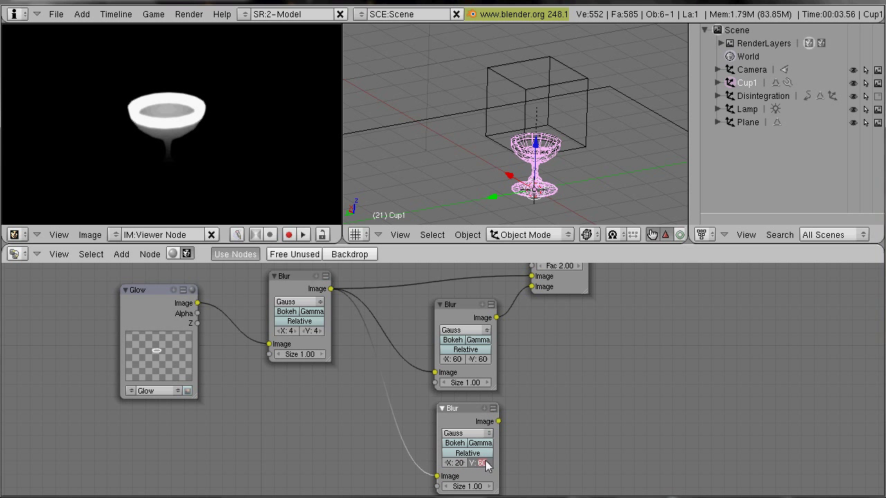
{"action": "type", "text": "20"}
{"action": "key", "text": "Return"}
Route the 20-size Blur into the Viewer to preview the soft hazy ring.
{"action": "middle_click_drag", "start_coordinate": [548, 445], "coordinate": [520, 381]}
{"action": "scroll", "coordinate": [480, 381], "scroll_direction": "down", "scroll_amount": 3}
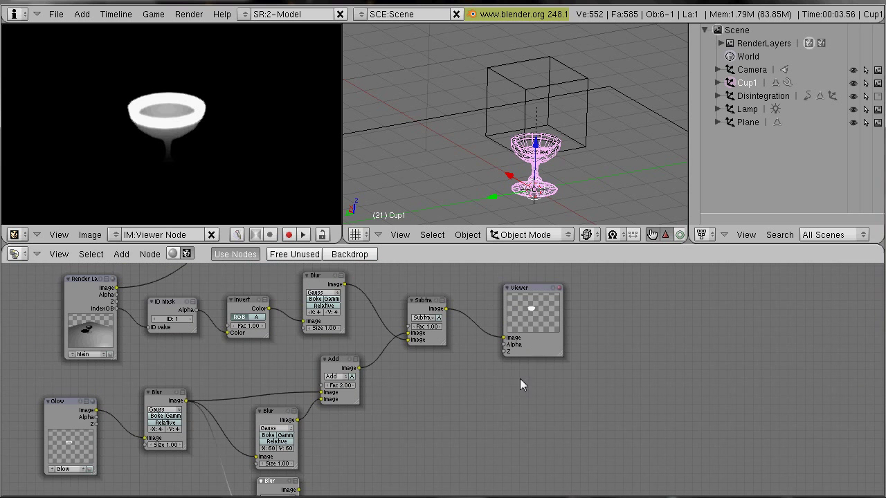
{"action": "left_click_drag", "start_coordinate": [534, 282], "coordinate": [525, 391]}
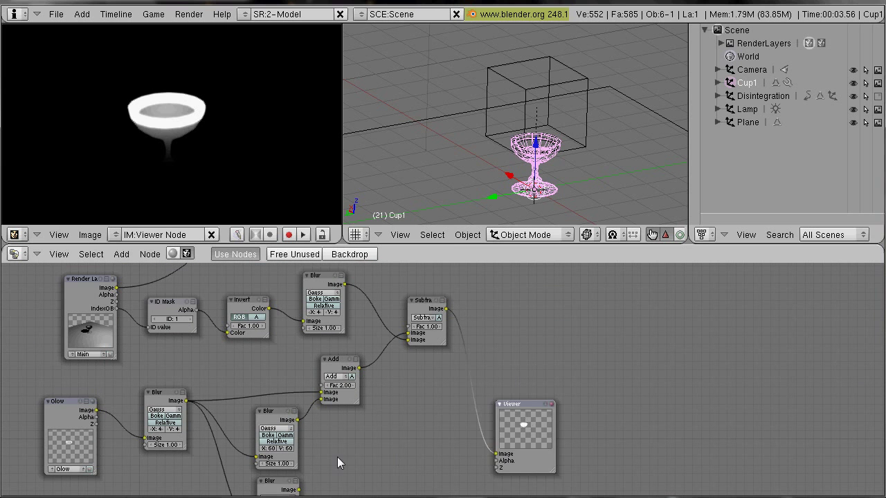
{"action": "middle_click_drag", "start_coordinate": [336, 458], "coordinate": [400, 432]}
{"action": "left_click_drag", "start_coordinate": [403, 418], "coordinate": [601, 383]}
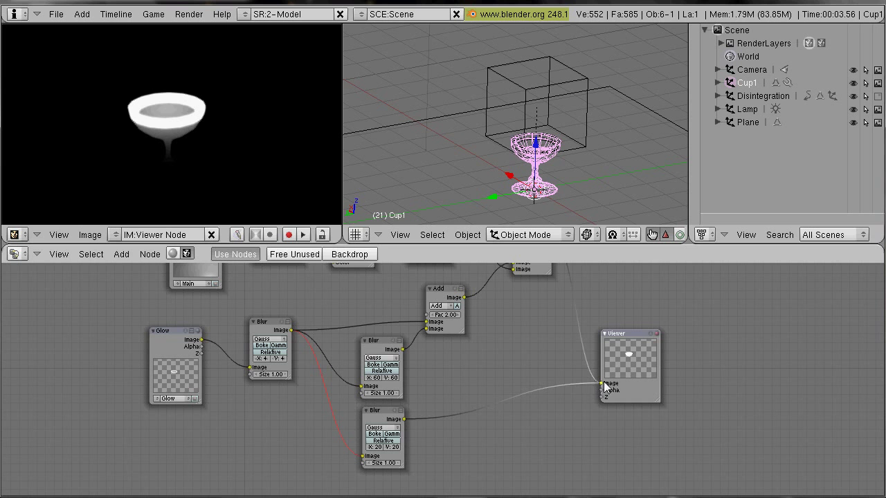
{"action": "middle_click_drag", "start_coordinate": [590, 335], "coordinate": [463, 379]}
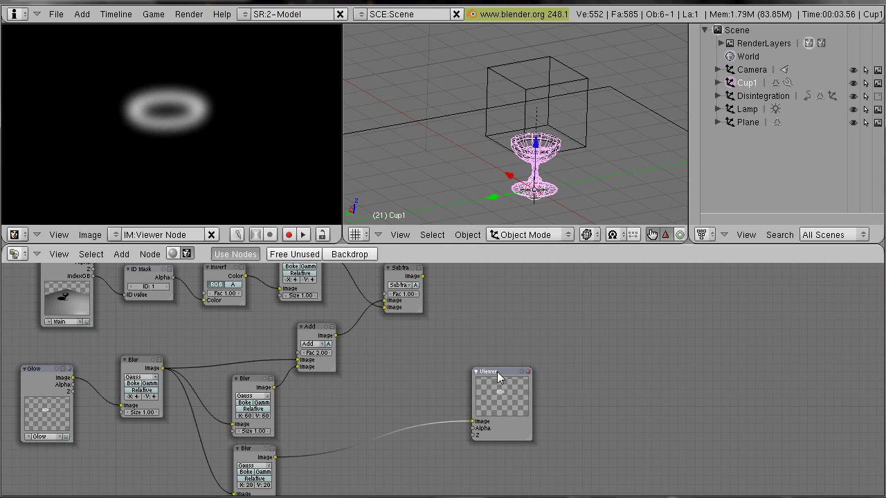
{"action": "scroll", "coordinate": [466, 313], "scroll_direction": "up", "scroll_amount": 3}
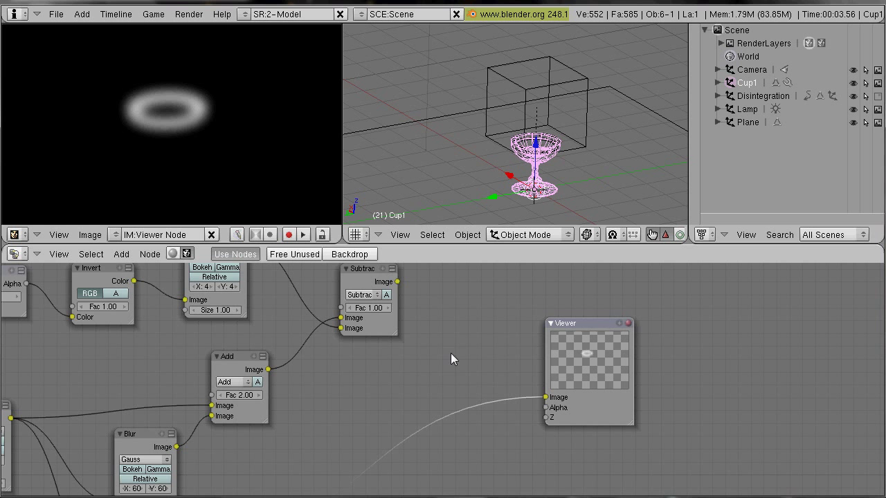
{"action": "middle_click_drag", "start_coordinate": [442, 324], "coordinate": [430, 375]}
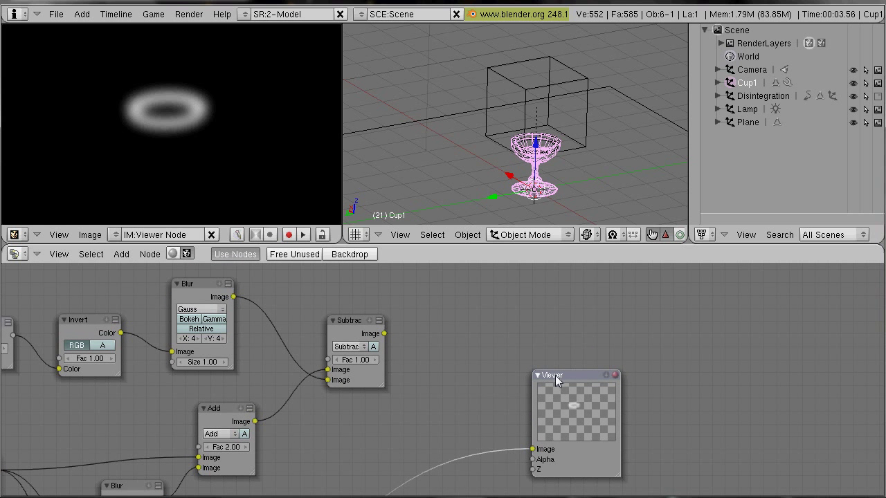
Add a Mix node fed by the Subtract result and the 20-size soft blur.
{"action": "left_click_drag", "start_coordinate": [554, 375], "coordinate": [560, 356]}
{"action": "key", "text": "space"}
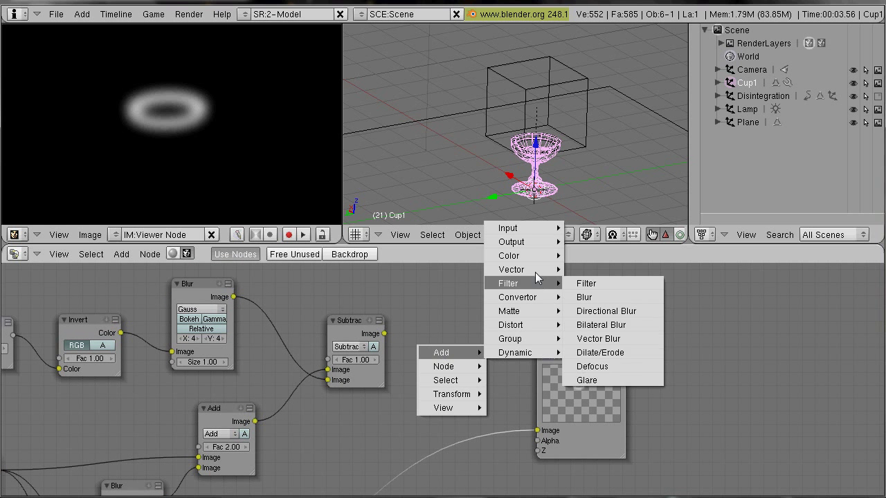
{"action": "mouse_move", "coordinate": [528, 256]}
{"action": "left_click", "coordinate": [608, 271]}
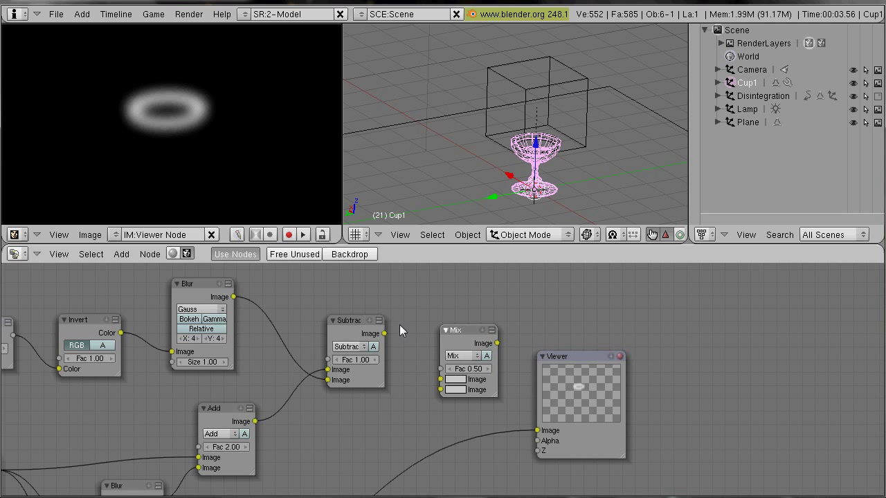
{"action": "left_click_drag", "start_coordinate": [384, 333], "coordinate": [440, 380]}
{"action": "mouse_move", "coordinate": [444, 414]}
{"action": "middle_mouse_down"}
{"action": "mouse_move", "coordinate": [552, 307]}
{"action": "mouse_move", "coordinate": [746, 260]}
{"action": "mouse_move", "coordinate": [684, 257]}
{"action": "mouse_move", "coordinate": [550, 306]}
{"action": "mouse_move", "coordinate": [430, 425]}
{"action": "middle_mouse_up"}
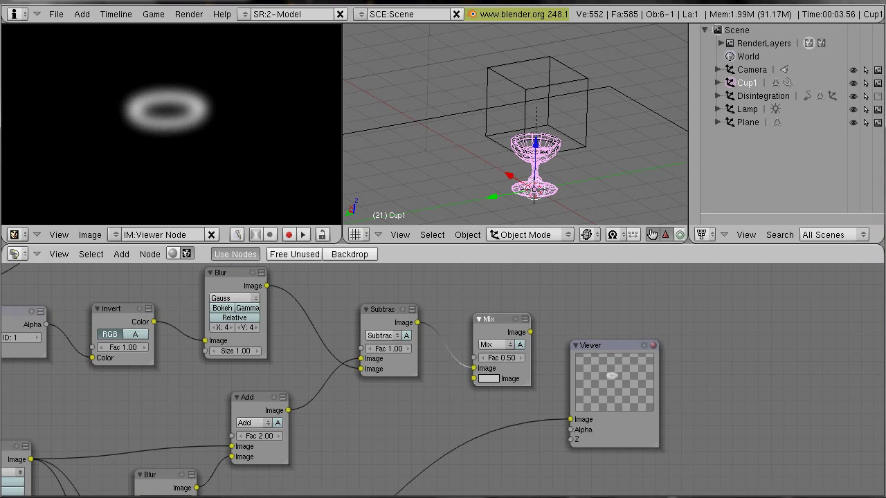
{"action": "left_click_drag", "start_coordinate": [567, 418], "coordinate": [473, 380]}
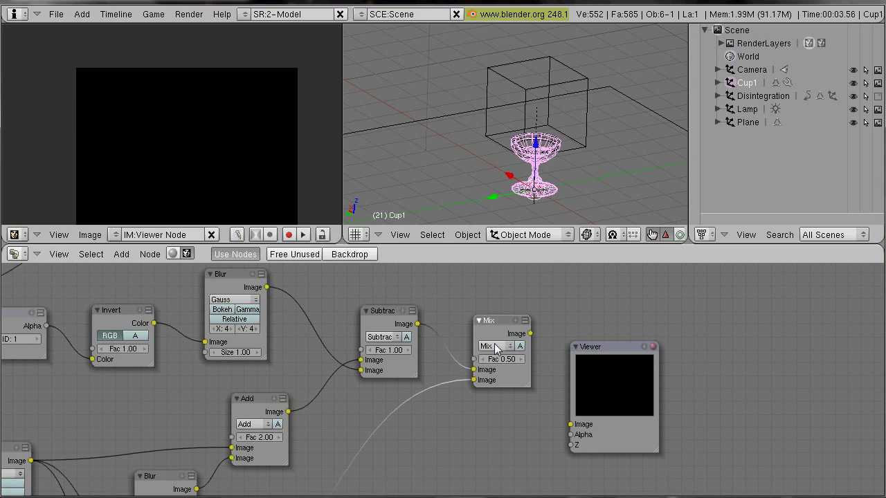
Set the Mix node to Add at factor 0.70 and preview it in the Viewer.
{"action": "left_click", "coordinate": [496, 346]}
{"action": "left_click", "coordinate": [497, 337]}
{"action": "left_click_drag", "start_coordinate": [530, 333], "coordinate": [570, 424]}
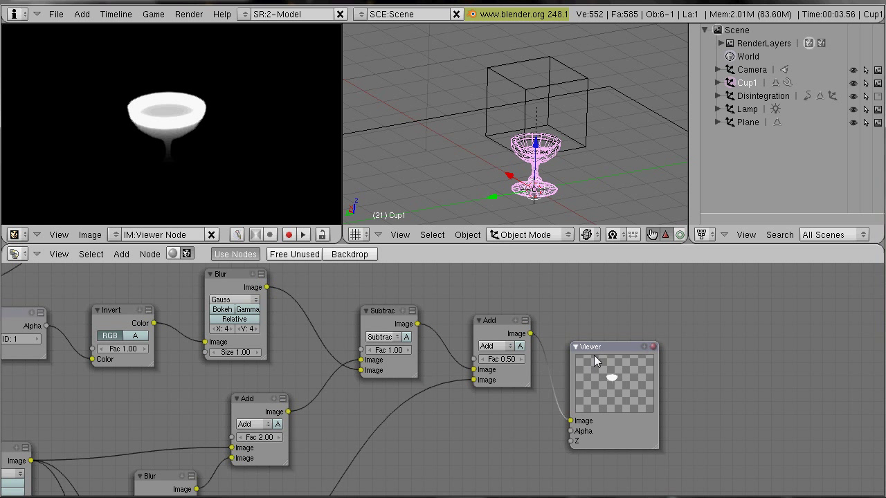
{"action": "left_click_drag", "start_coordinate": [594, 355], "coordinate": [630, 330]}
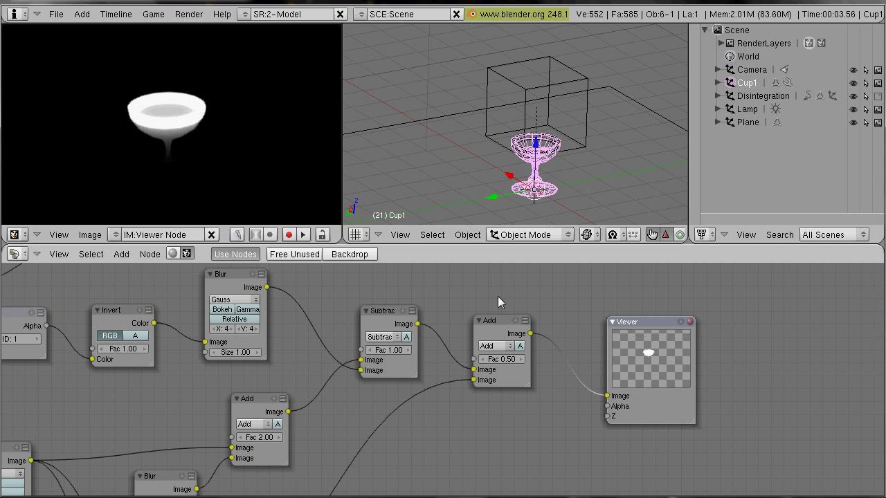
{"action": "left_click", "coordinate": [522, 361]}
{"action": "left_click", "coordinate": [520, 358]}
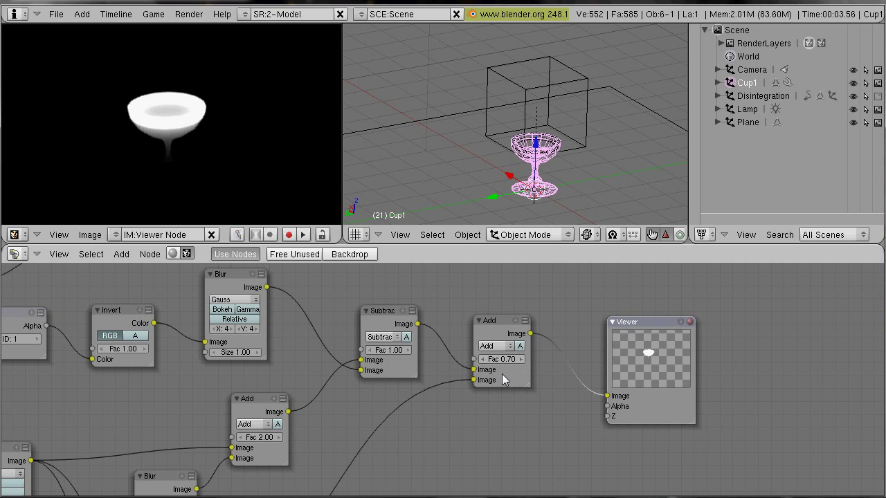
{"action": "middle_click_drag", "start_coordinate": [581, 381], "coordinate": [435, 405]}
{"action": "left_click_drag", "start_coordinate": [503, 350], "coordinate": [686, 340]}
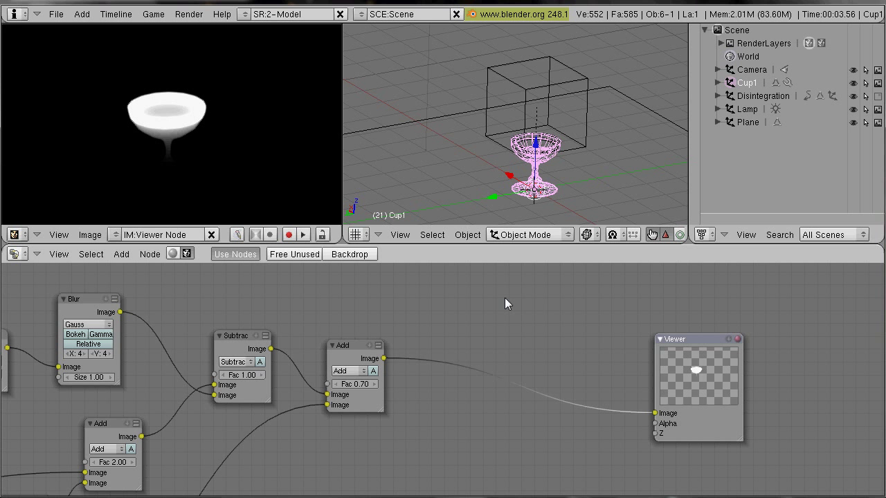
Insert a ColorRamp fed by the 0.70 Add result and route its output into the Viewer.
{"action": "key", "text": "space"}
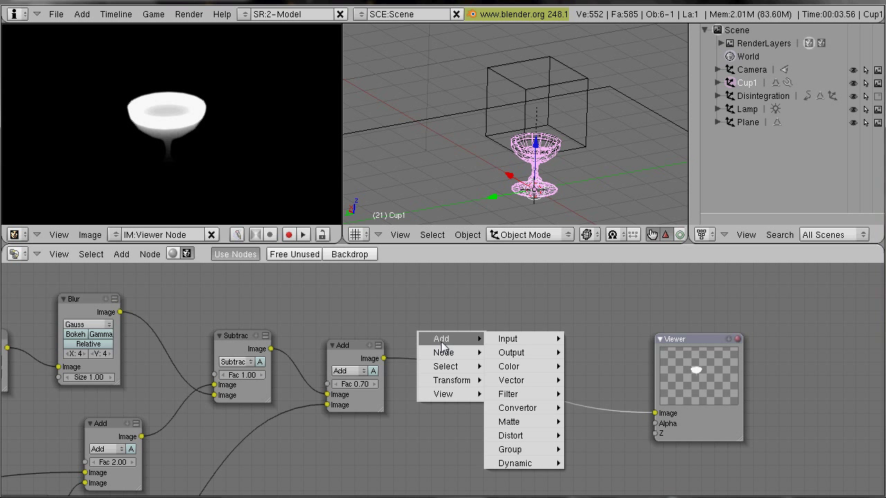
{"action": "mouse_move", "coordinate": [517, 407]}
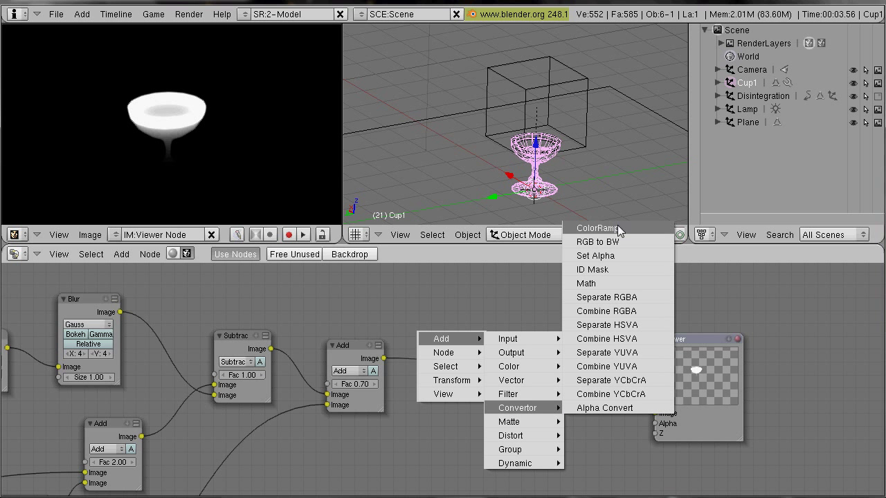
{"action": "left_click", "coordinate": [597, 227]}
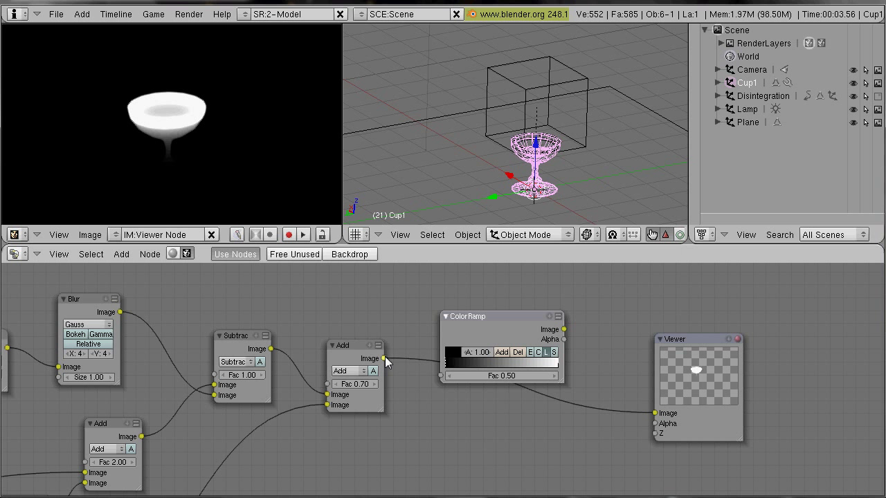
{"action": "left_click_drag", "start_coordinate": [427, 372], "coordinate": [440, 375]}
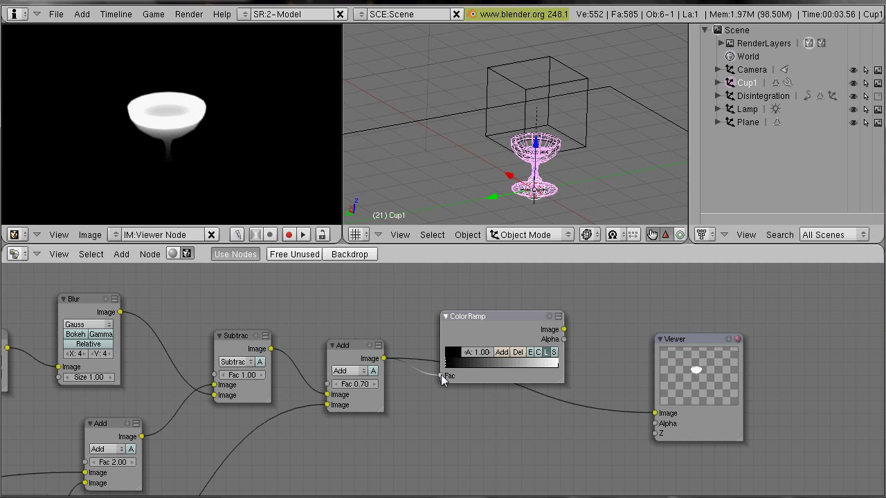
{"action": "left_click_drag", "start_coordinate": [565, 330], "coordinate": [655, 413]}
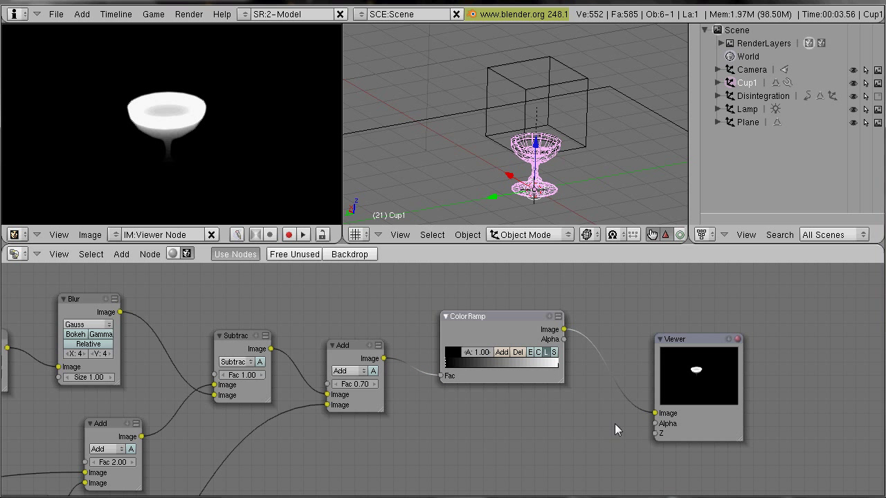
{"action": "scroll", "coordinate": [571, 438], "scroll_direction": "up", "scroll_amount": 1}
{"action": "scroll", "coordinate": [571, 443], "scroll_direction": "up", "scroll_amount": 1}
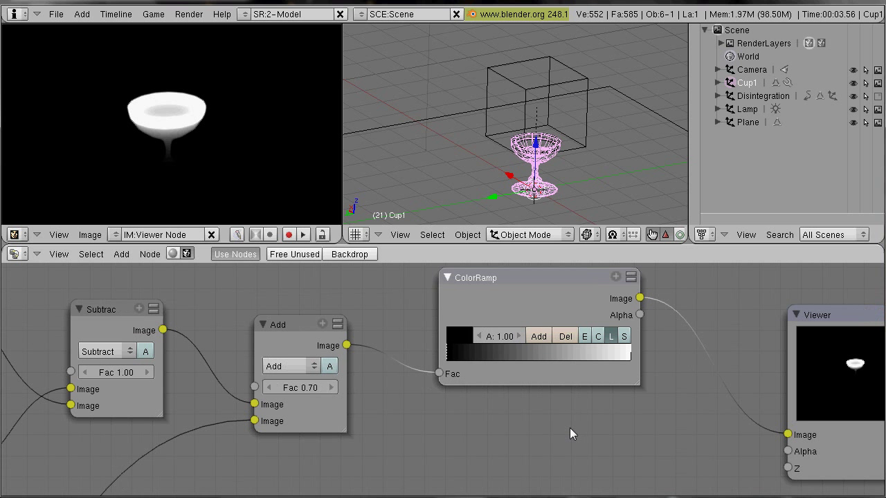
Add a middle colour stop to the ColorRamp and make it blue.
{"action": "left_click", "coordinate": [539, 336]}
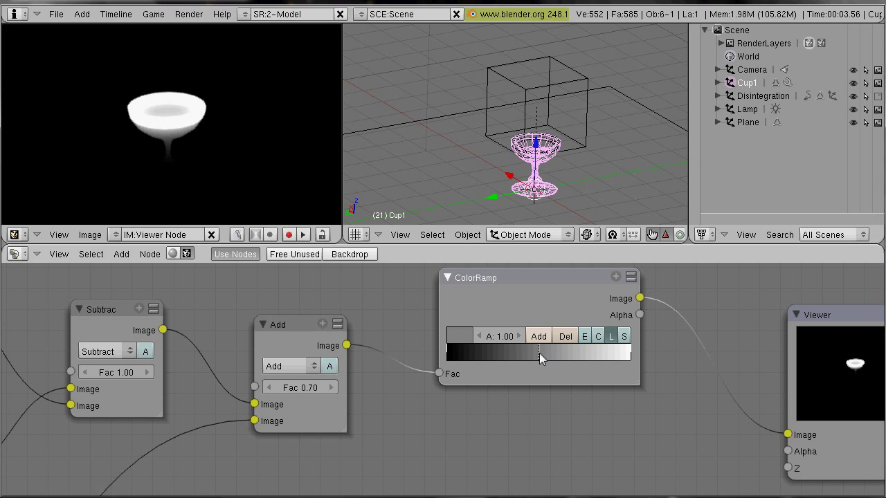
{"action": "left_click", "coordinate": [460, 336]}
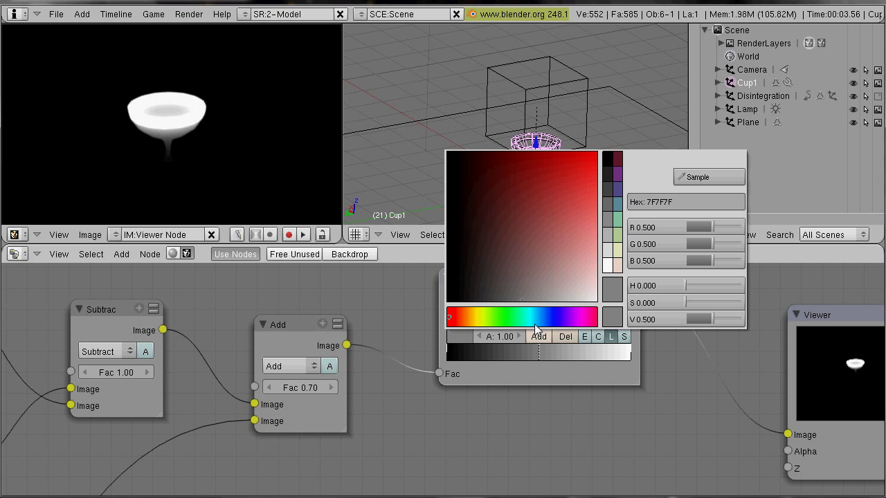
{"action": "left_click_drag", "start_coordinate": [535, 319], "coordinate": [534, 319]}
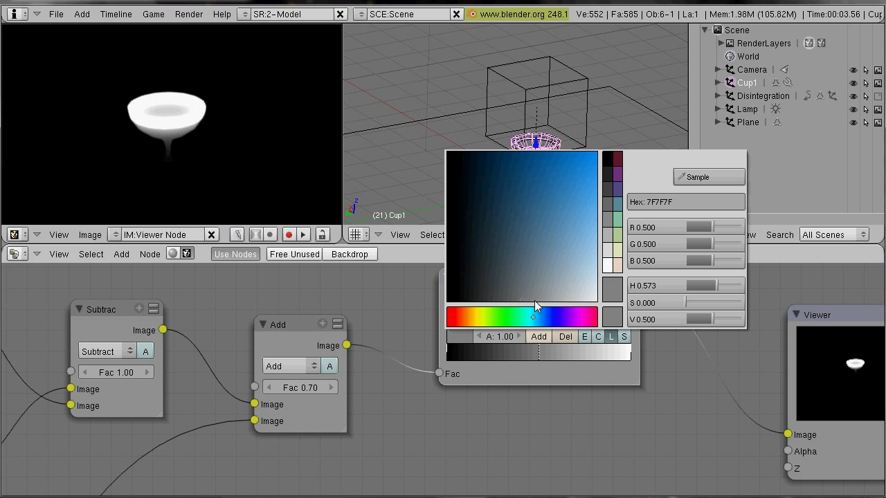
{"action": "left_click", "coordinate": [546, 276]}
{"action": "mouse_move", "coordinate": [547, 277]}
{"action": "left_mouse_down"}
{"action": "mouse_move", "coordinate": [558, 224]}
{"action": "mouse_move", "coordinate": [546, 219]}
{"action": "left_mouse_up"}
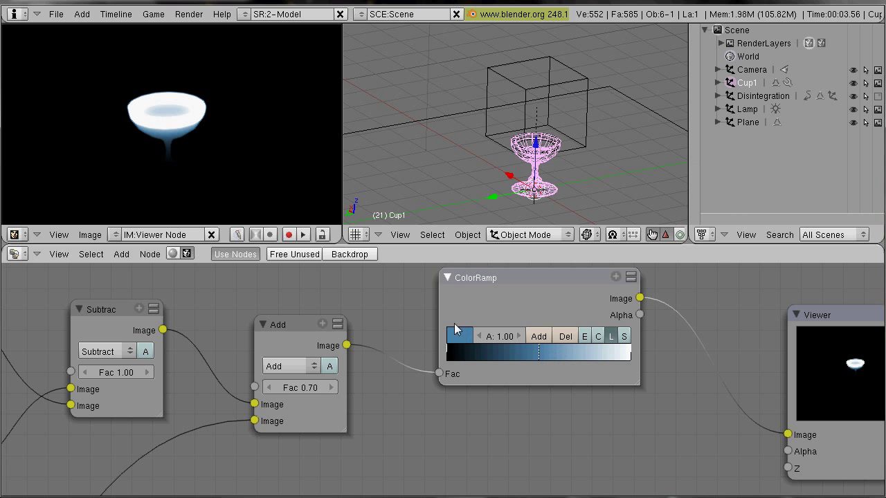
Fine-tune the middle stop's blue, adjusting its saturation and brightness.
{"action": "left_click", "coordinate": [454, 325]}
{"action": "left_click_drag", "start_coordinate": [547, 218], "coordinate": [522, 231]}
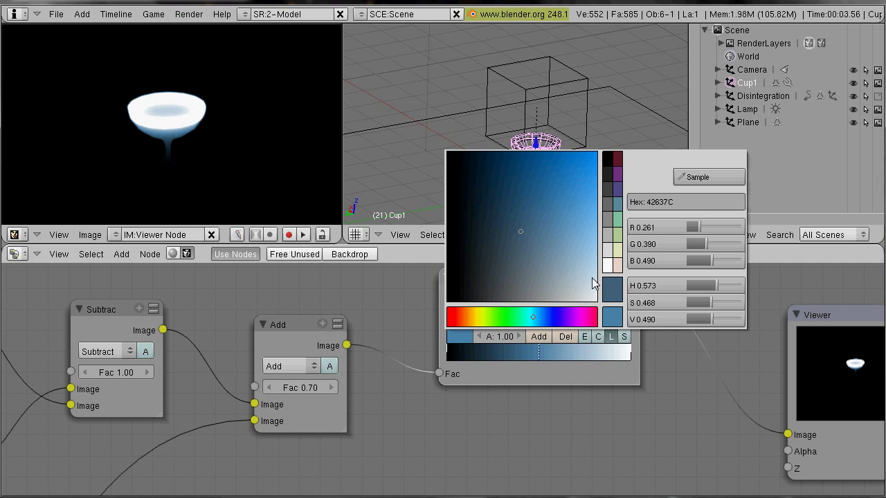
{"action": "left_click", "coordinate": [464, 336]}
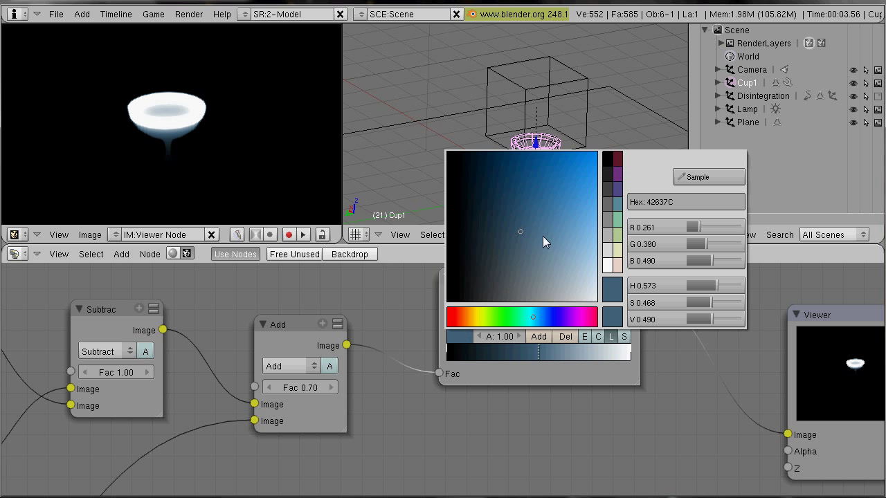
{"action": "left_click_drag", "start_coordinate": [527, 224], "coordinate": [549, 169]}
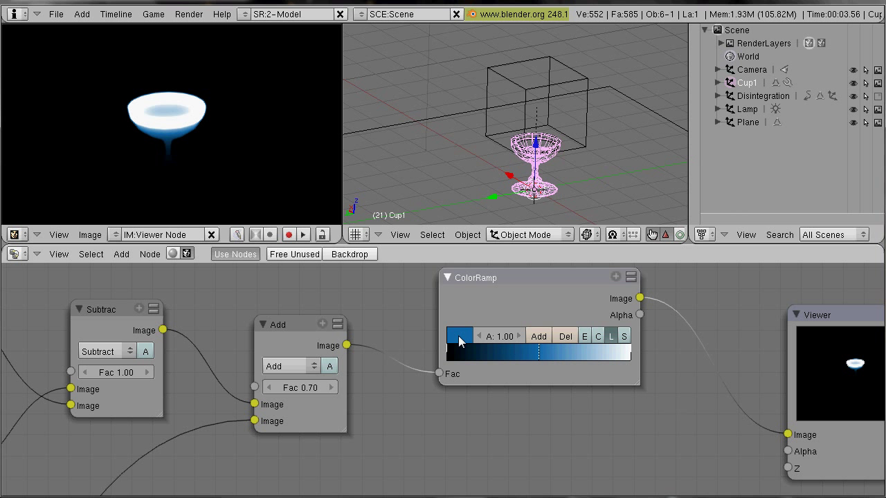
{"action": "left_click", "coordinate": [460, 337]}
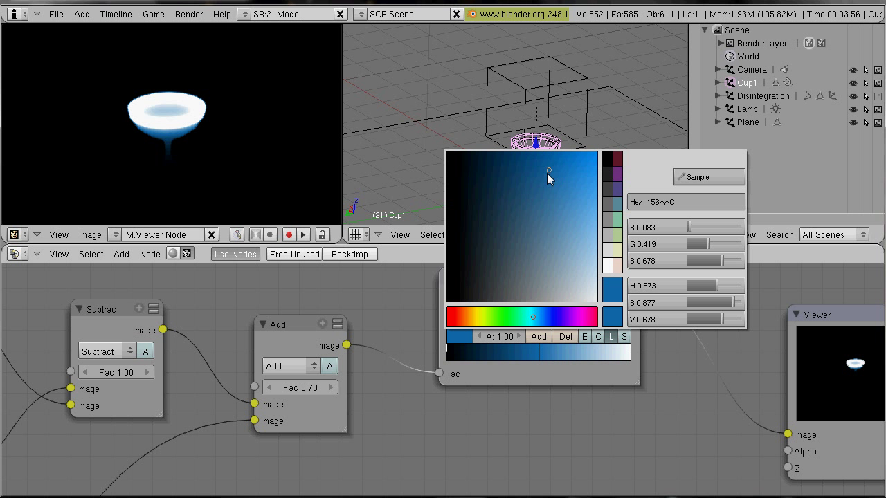
{"action": "left_click_drag", "start_coordinate": [548, 173], "coordinate": [623, 142]}
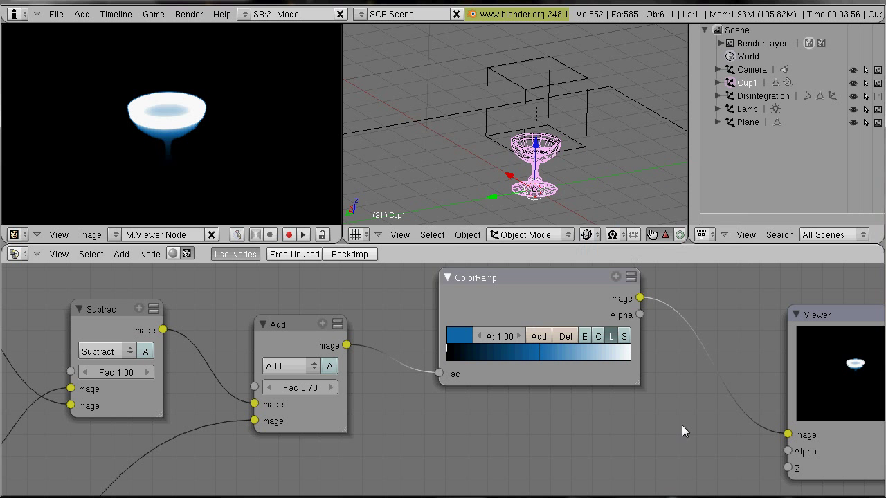
{"action": "left_click", "coordinate": [457, 334]}
{"action": "left_click_drag", "start_coordinate": [494, 280], "coordinate": [516, 204]}
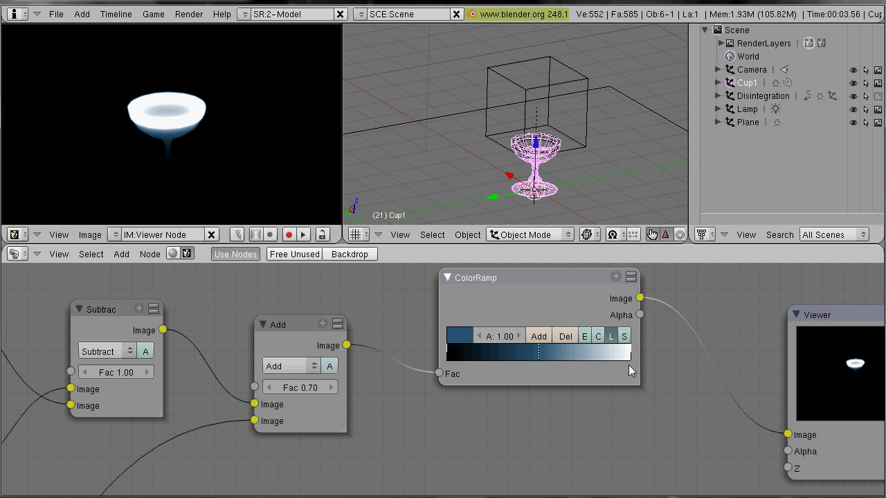
{"action": "left_click", "coordinate": [473, 335]}
{"action": "left_click_drag", "start_coordinate": [491, 300], "coordinate": [533, 224]}
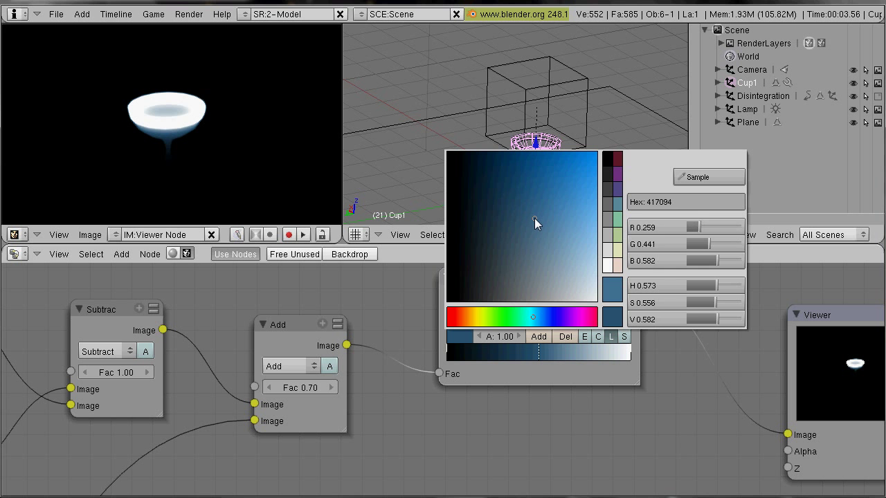
Shift the white end stop and the blue middle stop slightly left on the ramp.
{"action": "middle_click_drag", "start_coordinate": [649, 366], "coordinate": [514, 336]}
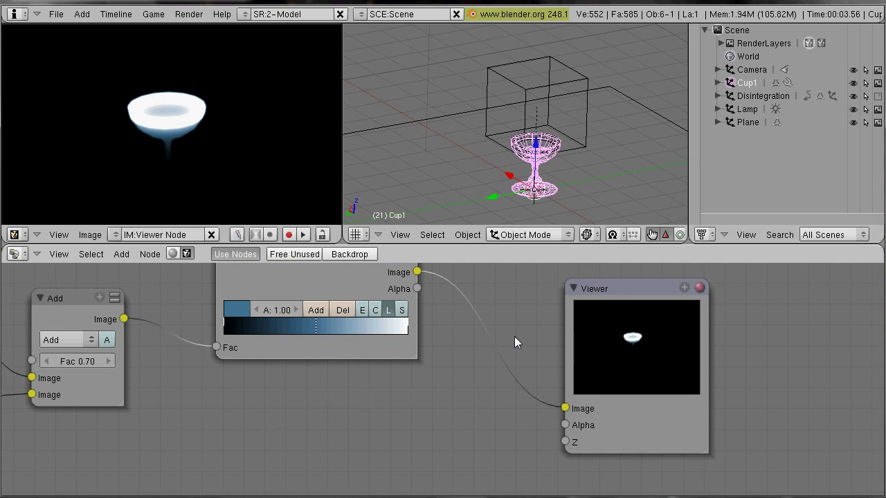
{"action": "middle_click_drag", "start_coordinate": [461, 375], "coordinate": [389, 436]}
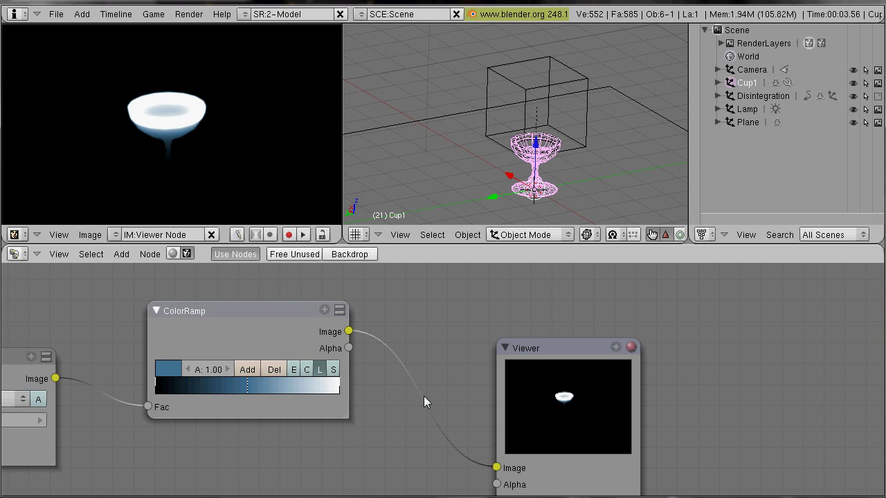
{"action": "middle_click_drag", "start_coordinate": [478, 398], "coordinate": [610, 394]}
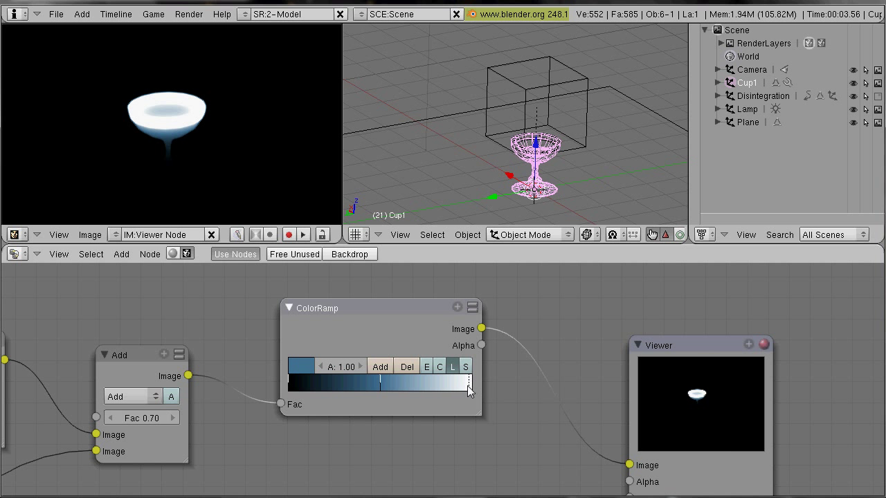
{"action": "left_click_drag", "start_coordinate": [467, 386], "coordinate": [463, 391]}
{"action": "mouse_move", "coordinate": [510, 402]}
{"action": "middle_mouse_down"}
{"action": "mouse_move", "coordinate": [546, 400]}
{"action": "mouse_move", "coordinate": [523, 400]}
{"action": "middle_mouse_up"}
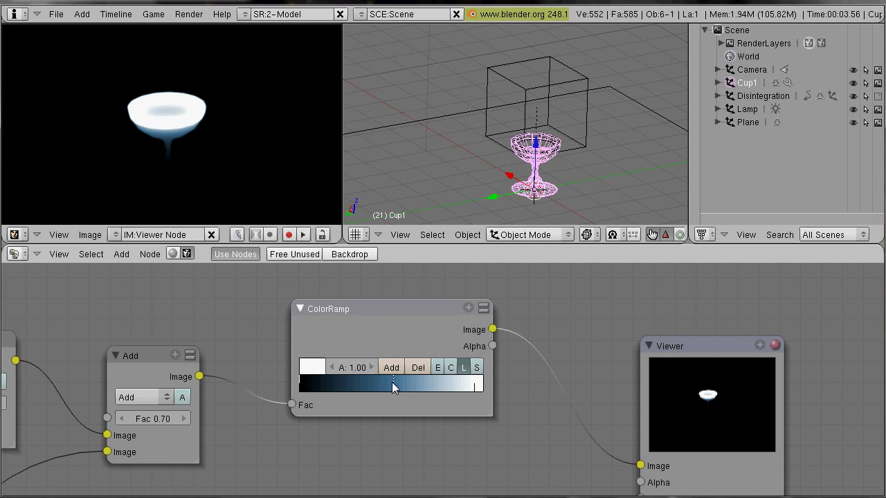
{"action": "left_click", "coordinate": [394, 382]}
{"action": "left_click_drag", "start_coordinate": [395, 382], "coordinate": [387, 382]}
Rearrange the node tree, moving the Viewer up-right and Render Layers up-left.
{"action": "middle_click_drag", "start_coordinate": [543, 395], "coordinate": [463, 406]}
{"action": "left_click_drag", "start_coordinate": [611, 358], "coordinate": [773, 303]}
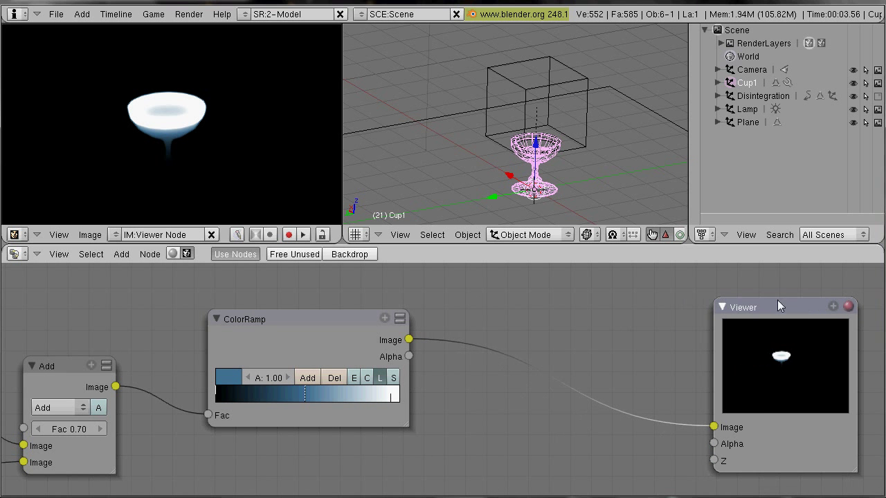
{"action": "middle_click_drag", "start_coordinate": [544, 375], "coordinate": [776, 387]}
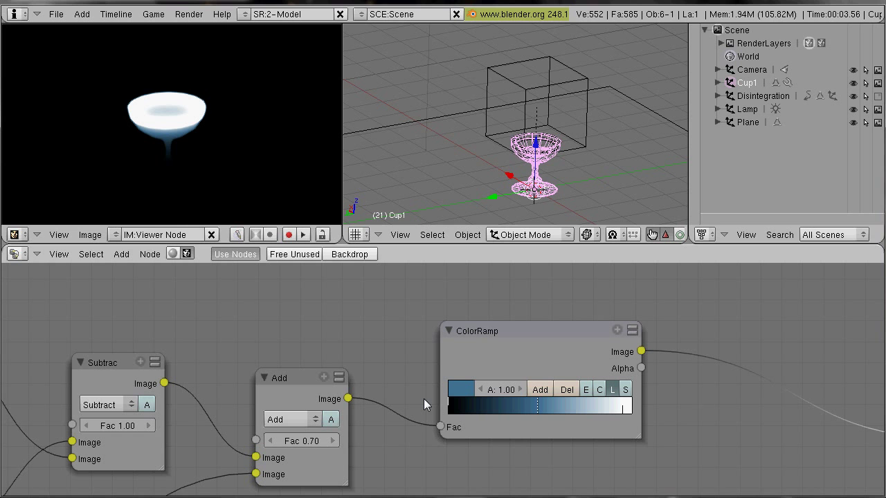
{"action": "middle_click_drag", "start_coordinate": [423, 399], "coordinate": [606, 329]}
{"action": "scroll", "coordinate": [342, 417], "scroll_direction": "down", "scroll_amount": 3}
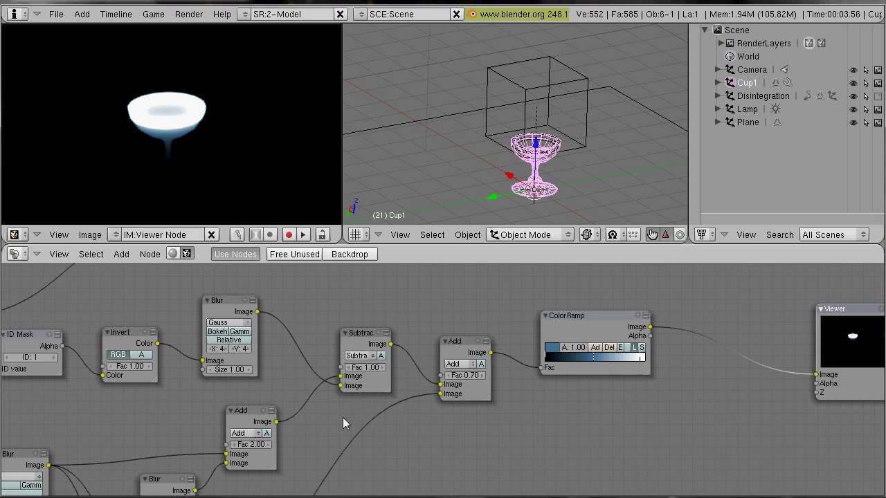
{"action": "scroll", "coordinate": [342, 418], "scroll_direction": "down", "scroll_amount": 2}
{"action": "middle_click_drag", "start_coordinate": [352, 390], "coordinate": [429, 443]}
{"action": "left_click", "coordinate": [88, 364]}
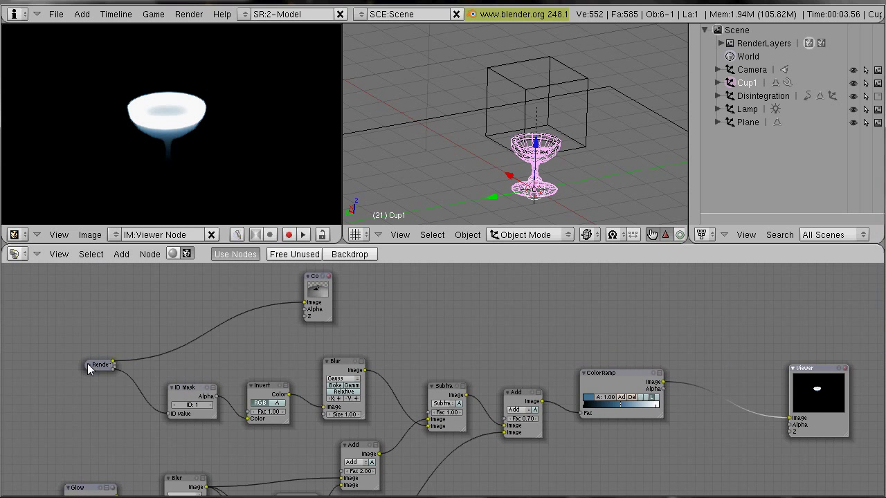
{"action": "left_click", "coordinate": [88, 365]}
{"action": "left_click_drag", "start_coordinate": [92, 367], "coordinate": [80, 313]}
Add a new Mix colour node to the tree.
{"action": "scroll", "coordinate": [629, 332], "scroll_direction": "up", "scroll_amount": 4}
{"action": "scroll", "coordinate": [615, 353], "scroll_direction": "down", "scroll_amount": 5, "text": "ctrl"}
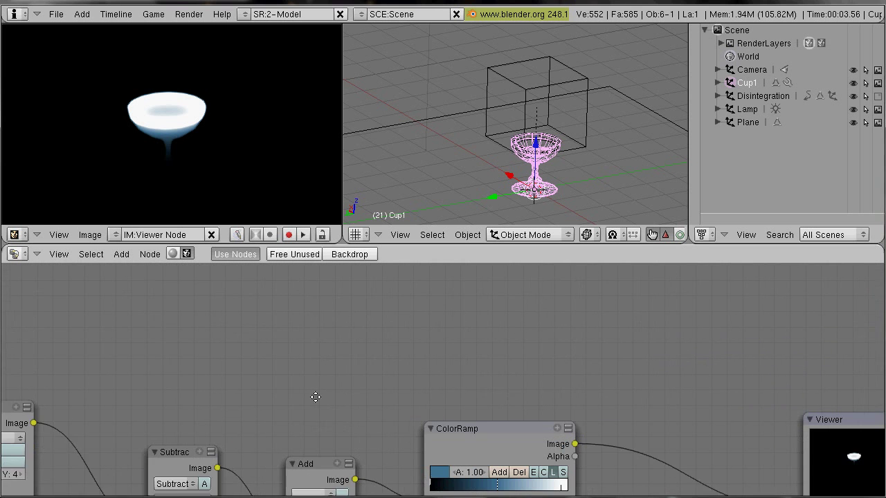
{"action": "key", "text": "space"}
{"action": "mouse_move", "coordinate": [692, 268]}
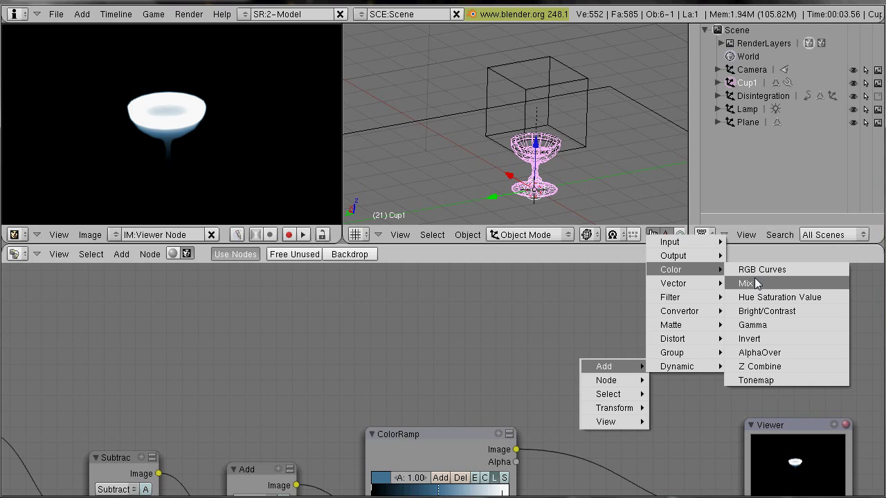
{"action": "left_click", "coordinate": [755, 277]}
{"action": "left_click", "coordinate": [639, 420]}
{"action": "scroll", "coordinate": [712, 422], "scroll_direction": "up", "scroll_amount": 7, "text": "ctrl"}
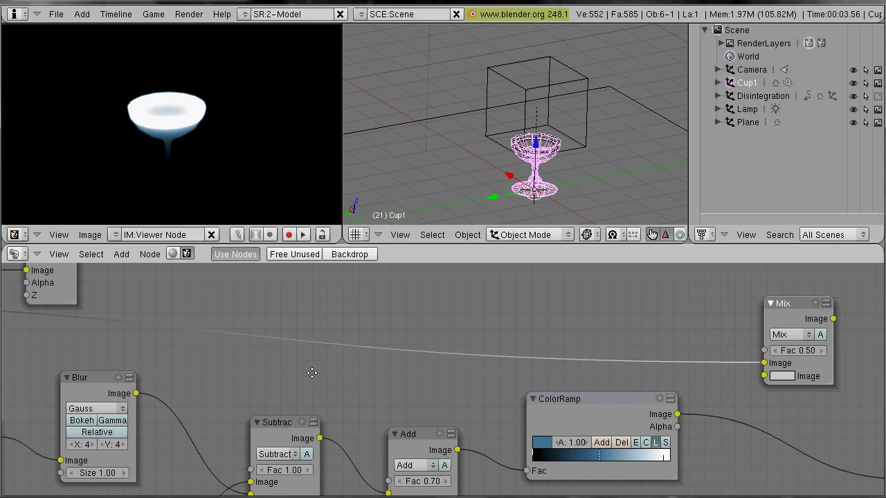
{"action": "scroll", "coordinate": [748, 408], "scroll_direction": "up", "scroll_amount": 1, "text": "ctrl"}
Connect the ColorRamp output to the Mix node's second image.
{"action": "left_click", "coordinate": [131, 333]}
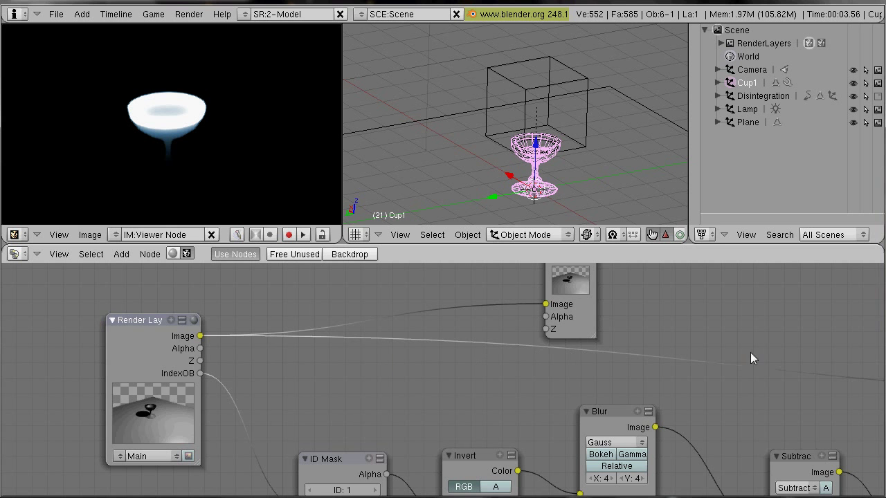
{"action": "scroll", "coordinate": [750, 358], "scroll_direction": "down", "scroll_amount": 9, "text": "ctrl"}
{"action": "scroll", "coordinate": [417, 380], "scroll_direction": "up", "scroll_amount": 1, "text": "shift"}
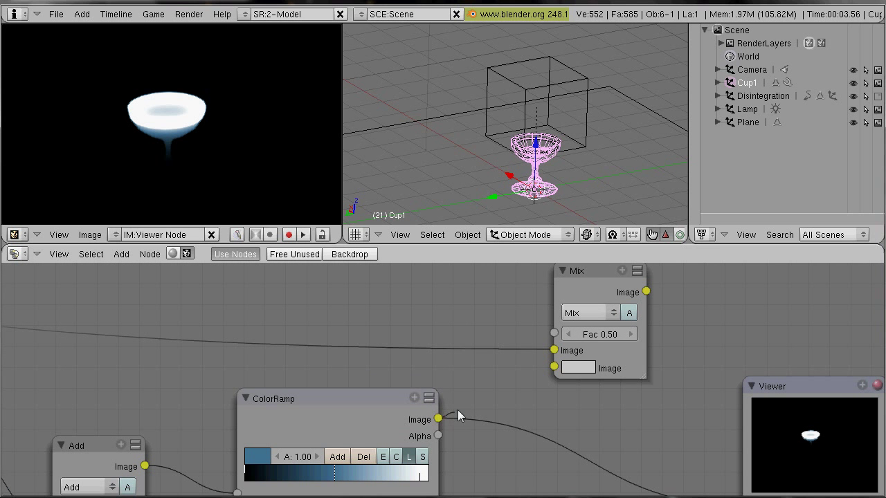
{"action": "left_click_drag", "start_coordinate": [502, 391], "coordinate": [554, 366]}
{"action": "scroll", "coordinate": [575, 404], "scroll_direction": "down", "scroll_amount": 2, "text": "ctrl"}
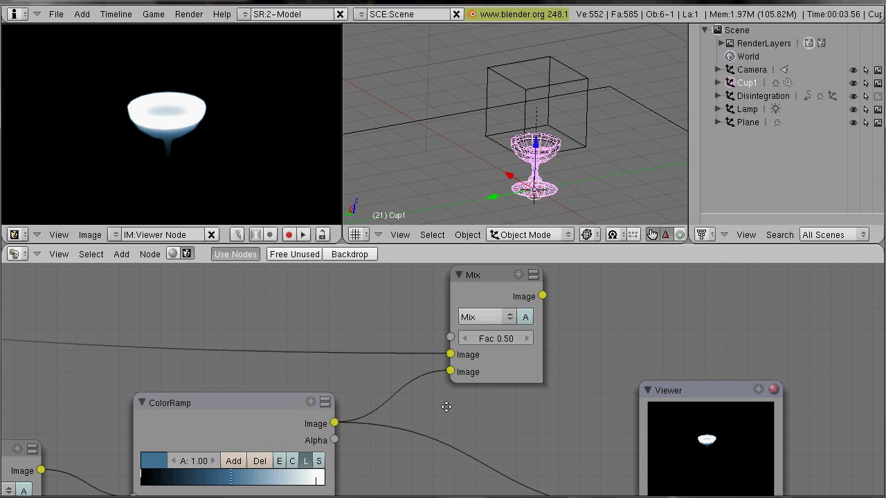
{"action": "scroll", "coordinate": [444, 406], "scroll_direction": "up", "scroll_amount": 1, "text": "shift"}
Set the Mix node to Add at factor 1.00 and feed its output to the Viewer.
{"action": "left_click", "coordinate": [384, 323]}
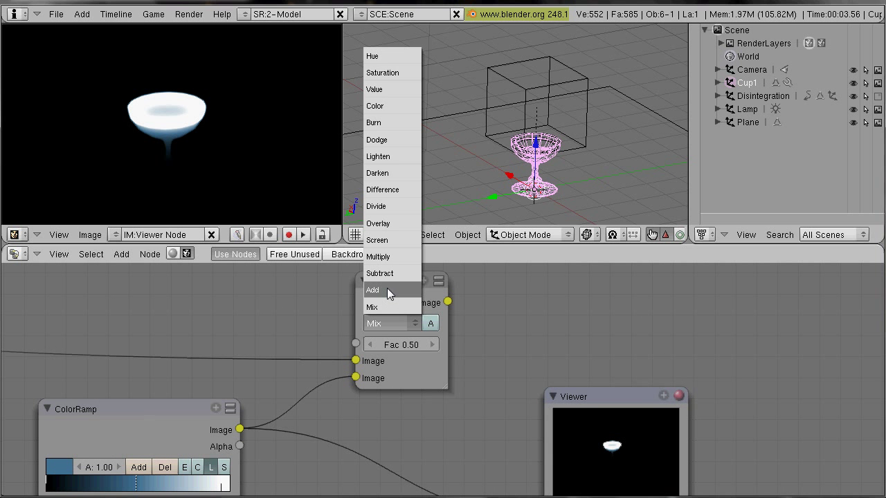
{"action": "left_click", "coordinate": [387, 289]}
{"action": "left_click", "coordinate": [397, 350]}
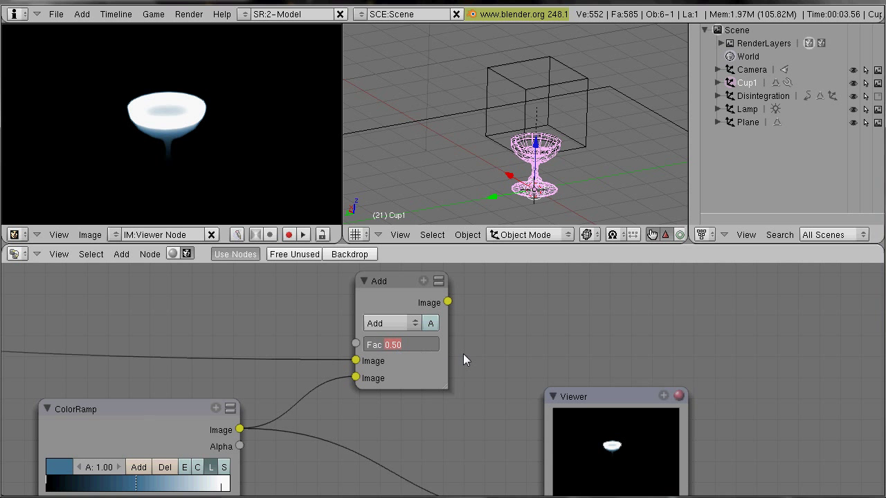
{"action": "type", "text": "1"}
{"action": "key", "text": "Return"}
{"action": "left_click_drag", "start_coordinate": [600, 396], "coordinate": [651, 339]}
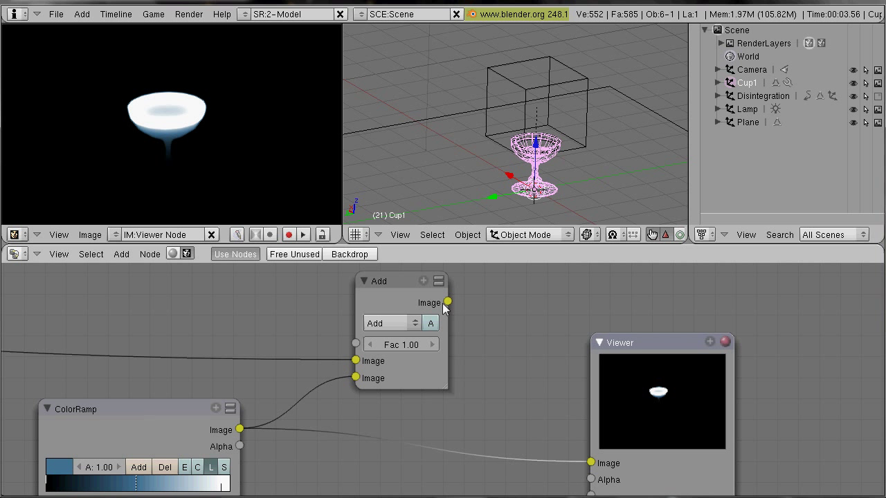
{"action": "left_click_drag", "start_coordinate": [514, 333], "coordinate": [591, 463]}
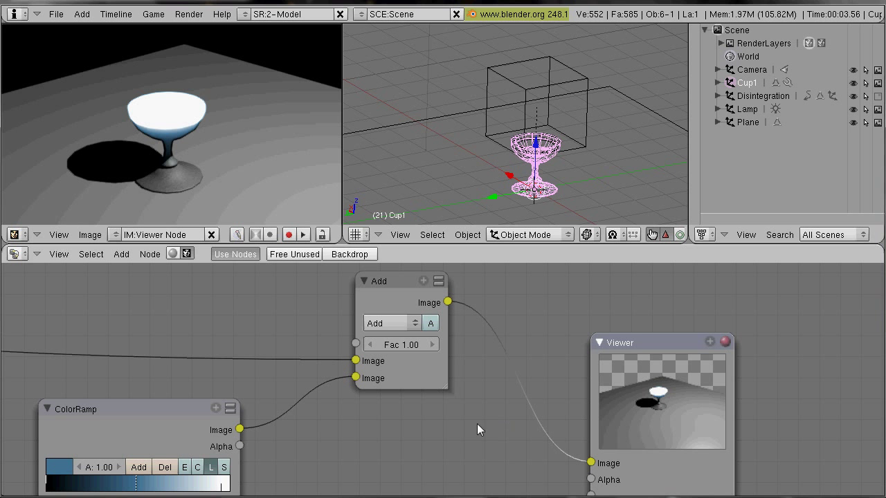
Try different factor values on the final Add node with its arrow buttons.
{"action": "middle_click_drag", "start_coordinate": [463, 424], "coordinate": [563, 411]}
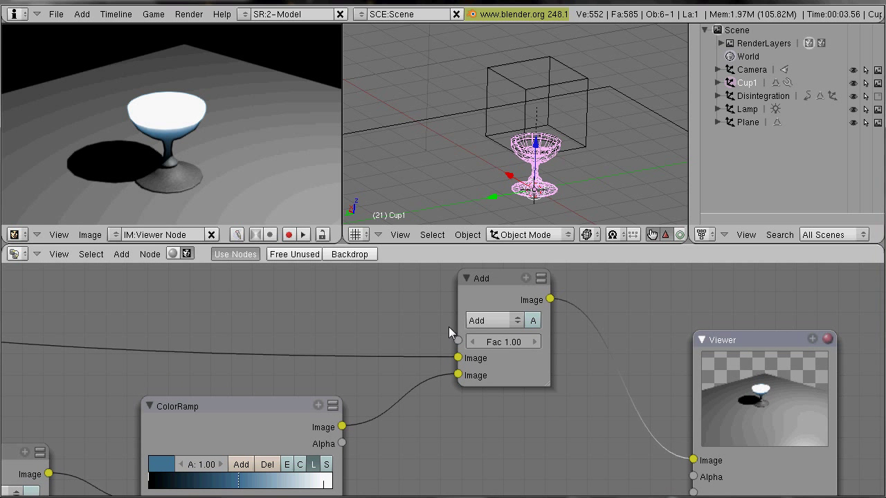
{"action": "scroll", "coordinate": [179, 129], "scroll_direction": "up", "scroll_amount": 3}
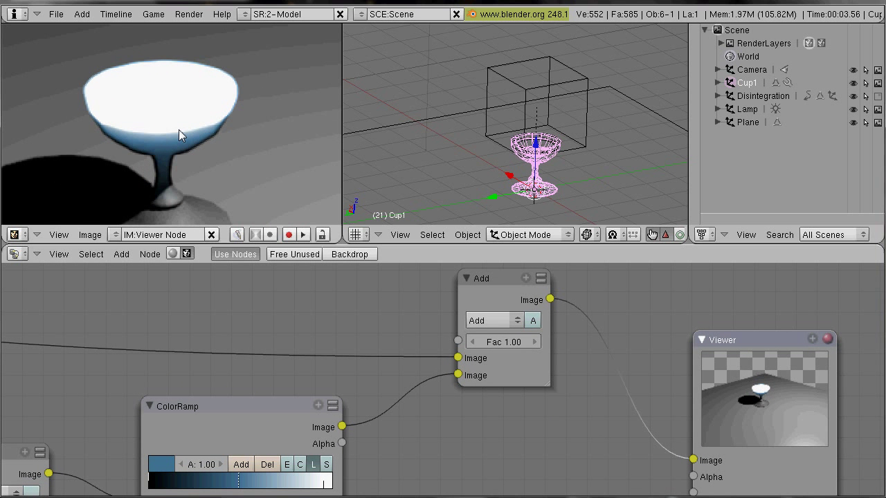
{"action": "scroll", "coordinate": [179, 129], "scroll_direction": "down", "scroll_amount": 3}
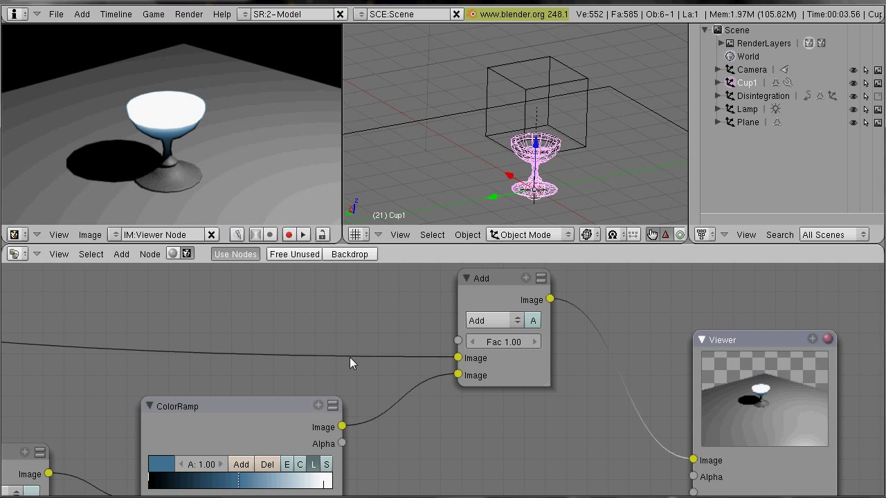
{"action": "left_click", "coordinate": [481, 340]}
{"action": "left_click", "coordinate": [481, 340]}
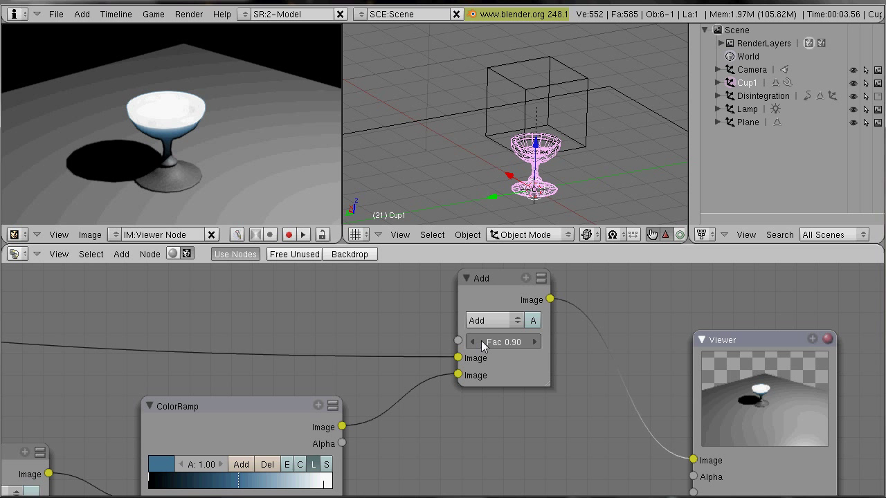
{"action": "left_click", "coordinate": [534, 342]}
{"action": "left_click", "coordinate": [534, 342]}
Lower the ColorRamp-feeding Add node's factor to 0.30 and inspect the weaker glow.
{"action": "middle_click_drag", "start_coordinate": [431, 359], "coordinate": [767, 259]}
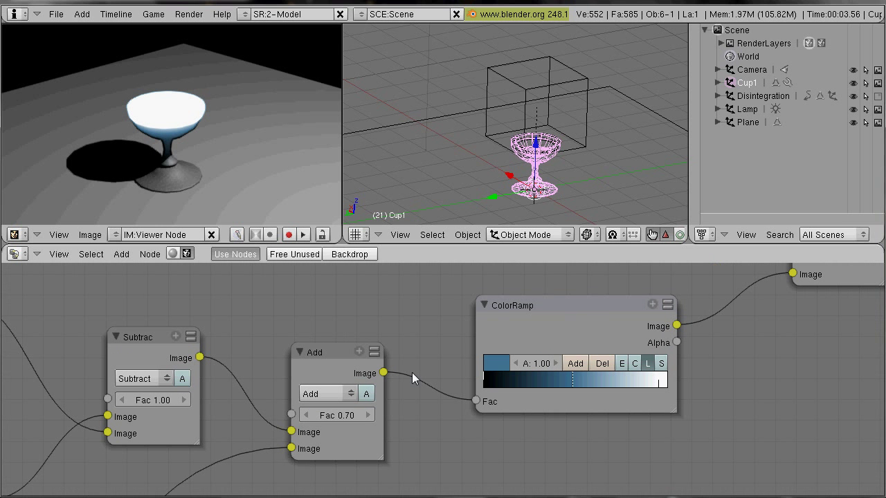
{"action": "left_click", "coordinate": [311, 415]}
{"action": "left_click", "coordinate": [310, 413]}
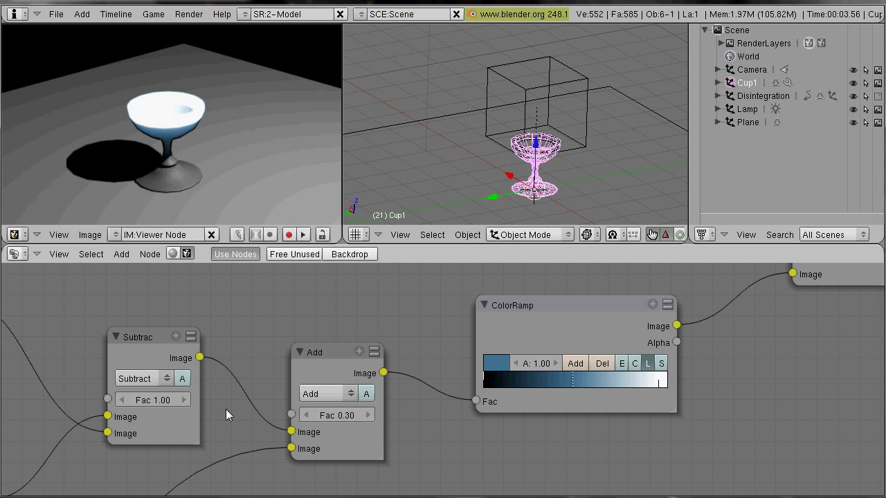
{"action": "scroll", "coordinate": [171, 144], "scroll_direction": "up", "scroll_amount": 3}
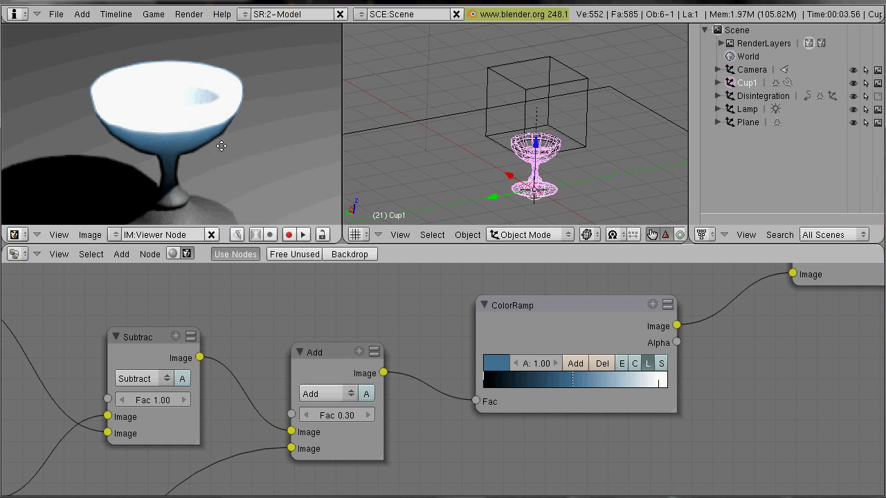
{"action": "middle_click_drag", "start_coordinate": [148, 133], "coordinate": [180, 119]}
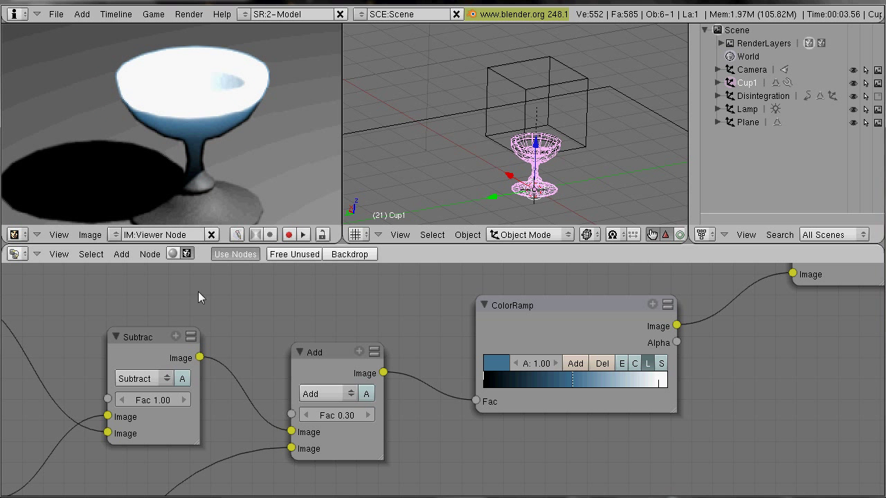
Reduce the small Blur node's X size from 4 to 1.
{"action": "middle_click_drag", "start_coordinate": [188, 325], "coordinate": [640, 352]}
{"action": "scroll", "coordinate": [481, 388], "scroll_direction": "down", "scroll_amount": 1}
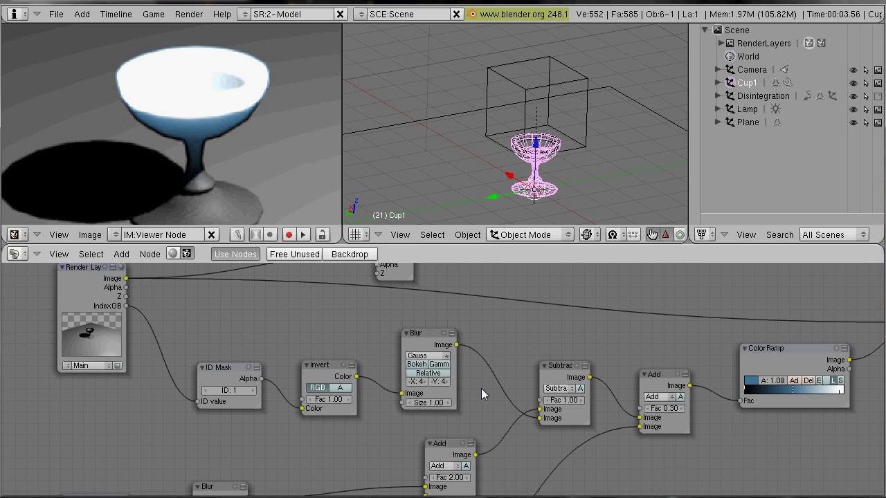
{"action": "scroll", "coordinate": [412, 382], "scroll_direction": "up", "scroll_amount": 2}
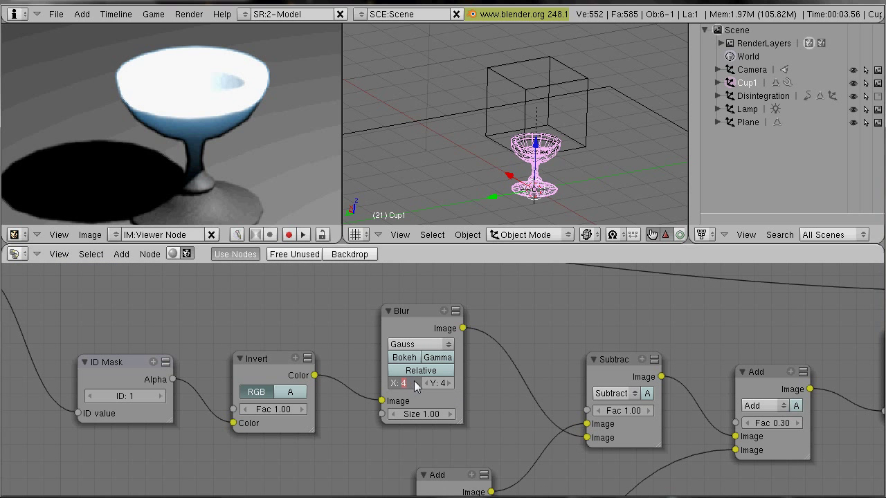
{"action": "left_click_drag", "start_coordinate": [414, 381], "coordinate": [400, 381]}
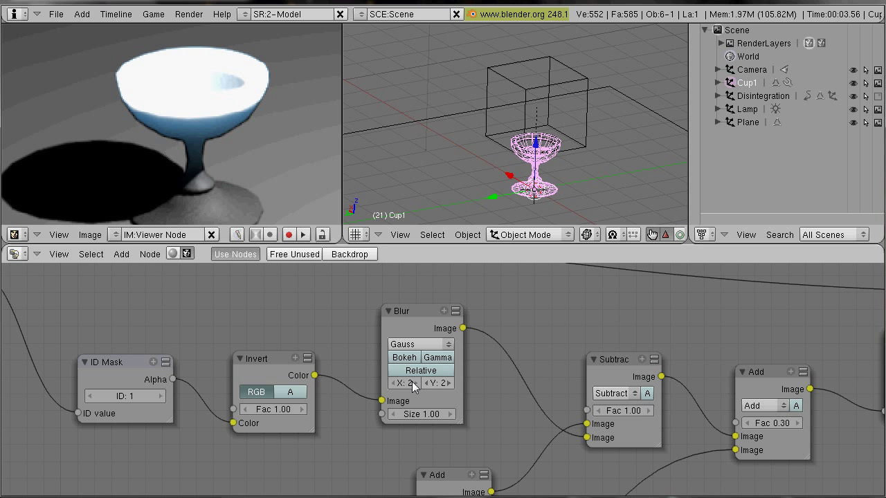
{"action": "left_click_drag", "start_coordinate": [419, 382], "coordinate": [411, 382]}
Lower the glow Add node's factor from 2.00 to 1.70.
{"action": "scroll", "coordinate": [236, 128], "scroll_direction": "down", "scroll_amount": 2}
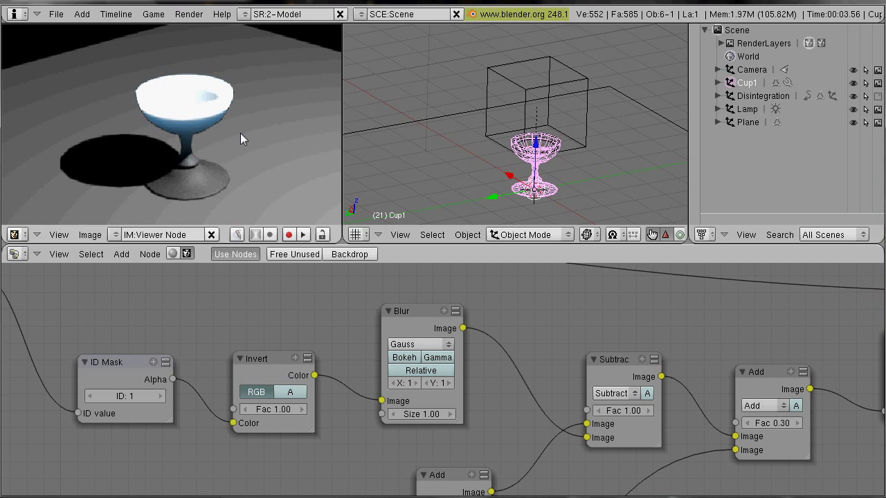
{"action": "scroll", "coordinate": [240, 133], "scroll_direction": "down", "scroll_amount": 1}
{"action": "middle_click_drag", "start_coordinate": [533, 351], "coordinate": [236, 346]}
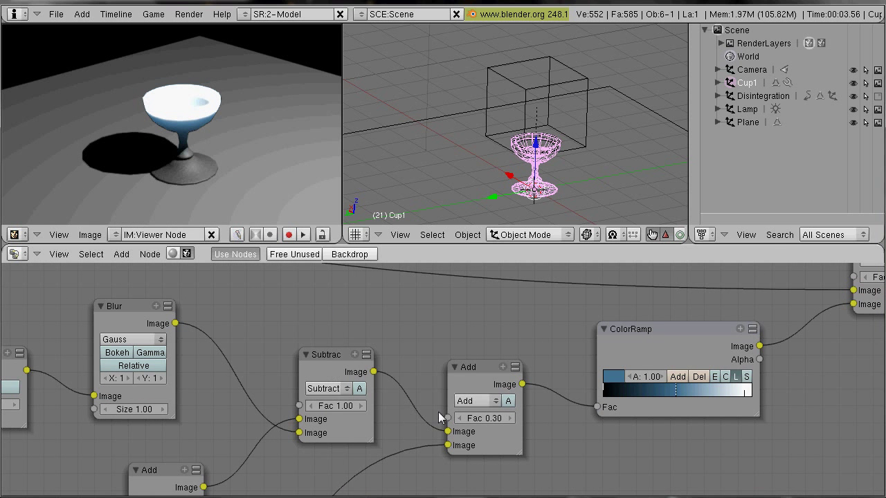
{"action": "left_click", "coordinate": [503, 418]}
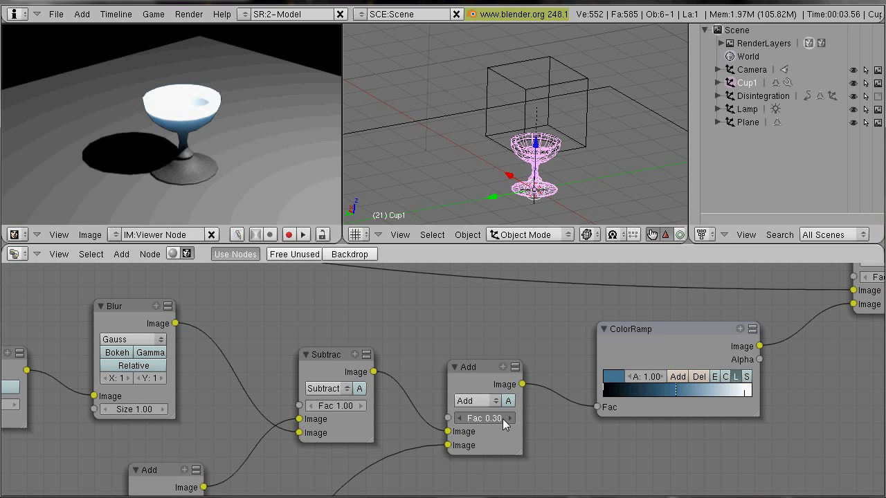
{"action": "left_click", "coordinate": [463, 419]}
{"action": "middle_click_drag", "start_coordinate": [372, 456], "coordinate": [617, 299]}
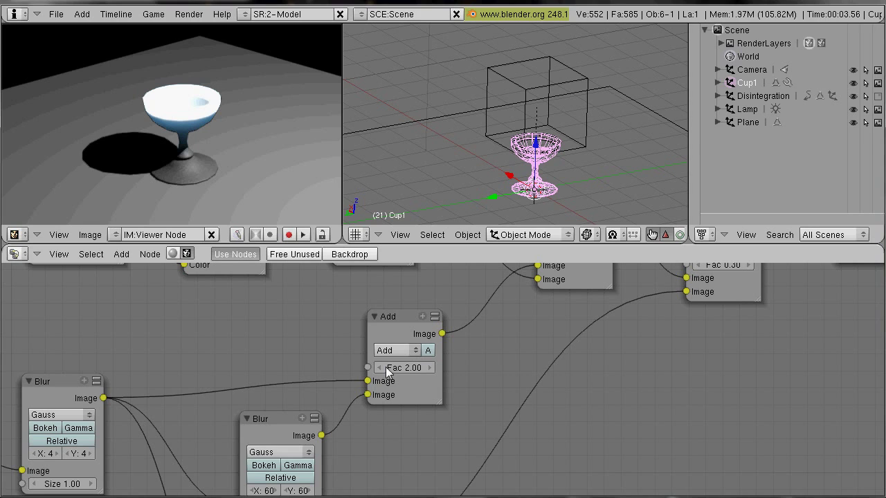
{"action": "left_click", "coordinate": [386, 371]}
{"action": "left_click", "coordinate": [386, 371]}
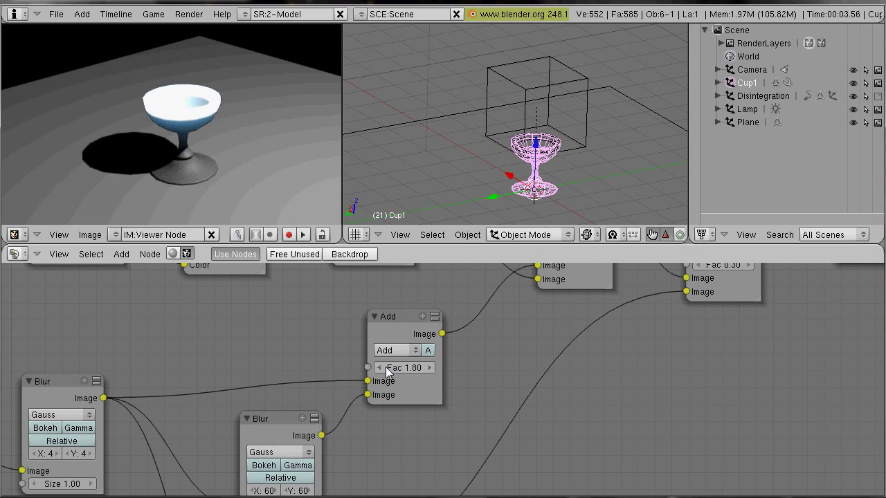
{"action": "left_click", "coordinate": [387, 371]}
Set the Add node feeding the ColorRamp to Fac 0.40.
{"action": "middle_click_drag", "start_coordinate": [749, 265], "coordinate": [609, 344]}
{"action": "left_click", "coordinate": [609, 344]}
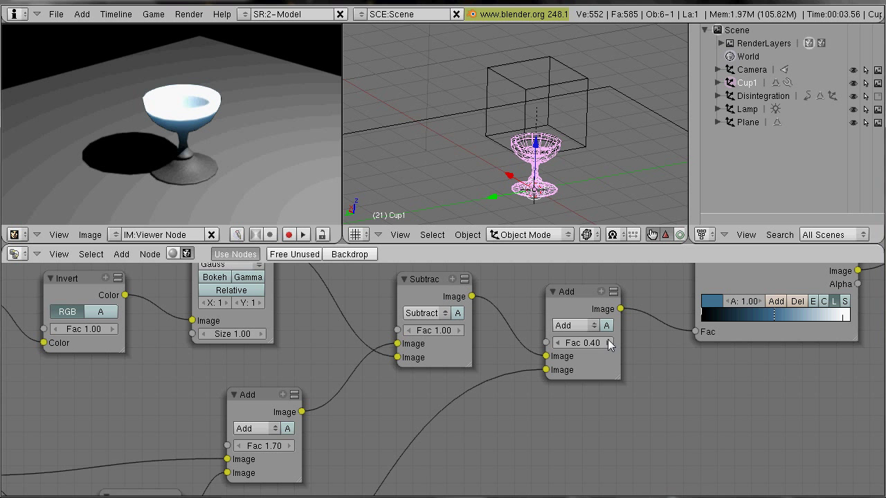
{"action": "left_click", "coordinate": [558, 342]}
{"action": "middle_click_drag", "start_coordinate": [591, 380], "coordinate": [229, 418]}
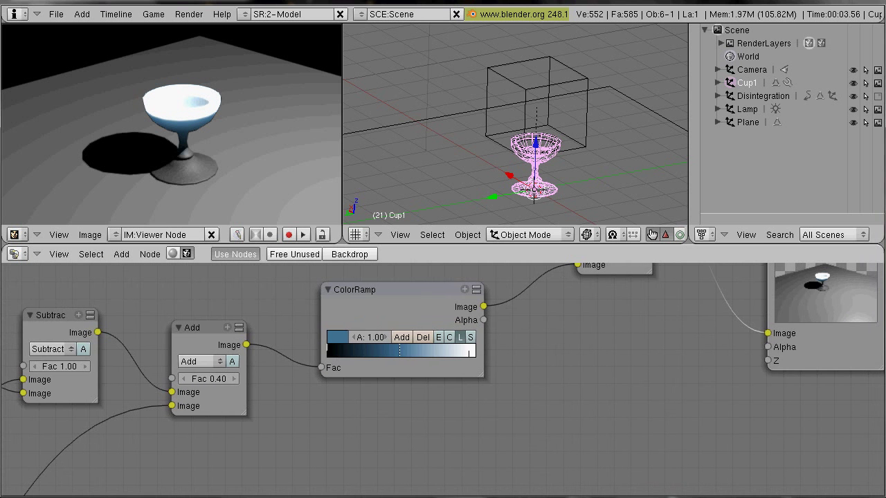
{"action": "middle_click_drag", "start_coordinate": [694, 343], "coordinate": [422, 385]}
{"action": "scroll", "coordinate": [422, 385], "scroll_direction": "up", "scroll_amount": 2}
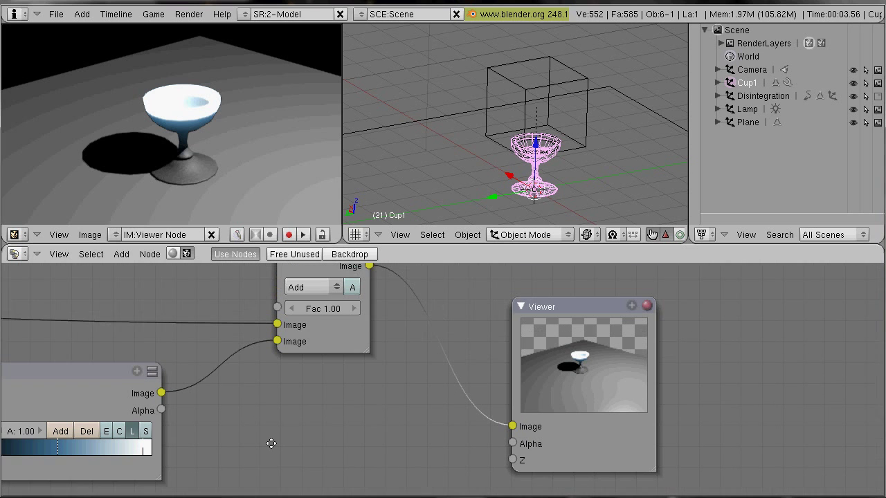
{"action": "middle_click_drag", "start_coordinate": [351, 408], "coordinate": [796, 299]}
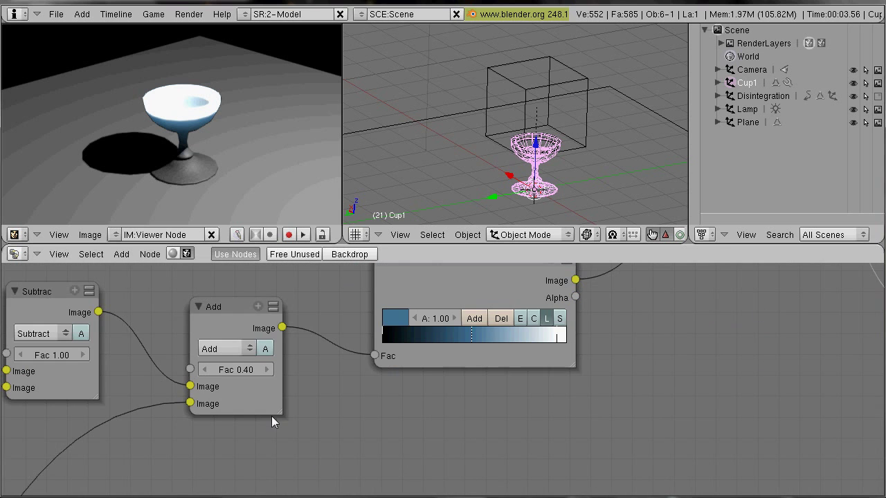
{"action": "middle_click_drag", "start_coordinate": [271, 416], "coordinate": [669, 302]}
{"action": "middle_click_drag", "start_coordinate": [353, 403], "coordinate": [658, 294]}
{"action": "mouse_move", "coordinate": [420, 408]}
{"action": "middle_mouse_down"}
{"action": "mouse_move", "coordinate": [553, 332]}
{"action": "mouse_move", "coordinate": [713, 280]}
{"action": "middle_mouse_up"}
Place the Composite node beside the final Add, wire Add's Image output into it, and render with F12.
{"action": "middle_click_drag", "start_coordinate": [427, 381], "coordinate": [499, 453]}
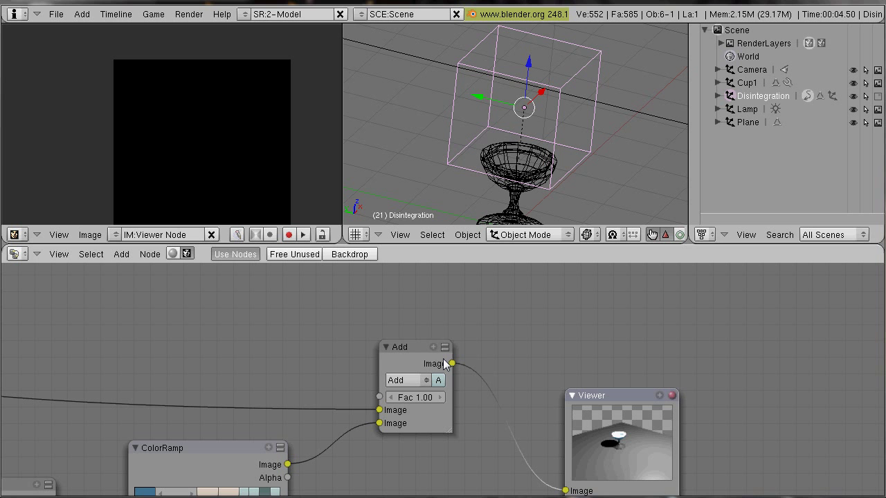
{"action": "middle_click_drag", "start_coordinate": [198, 337], "coordinate": [336, 355]}
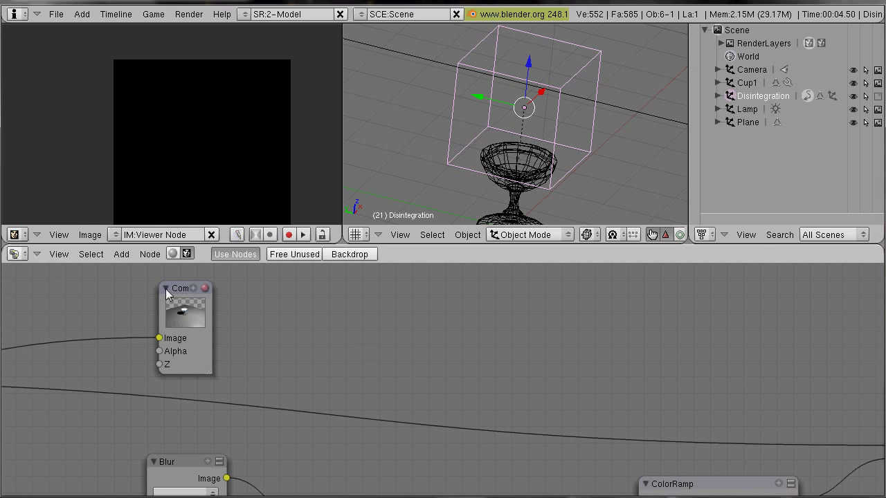
{"action": "left_click_drag", "start_coordinate": [176, 290], "coordinate": [873, 331]}
{"action": "middle_click_drag", "start_coordinate": [874, 331], "coordinate": [364, 321]}
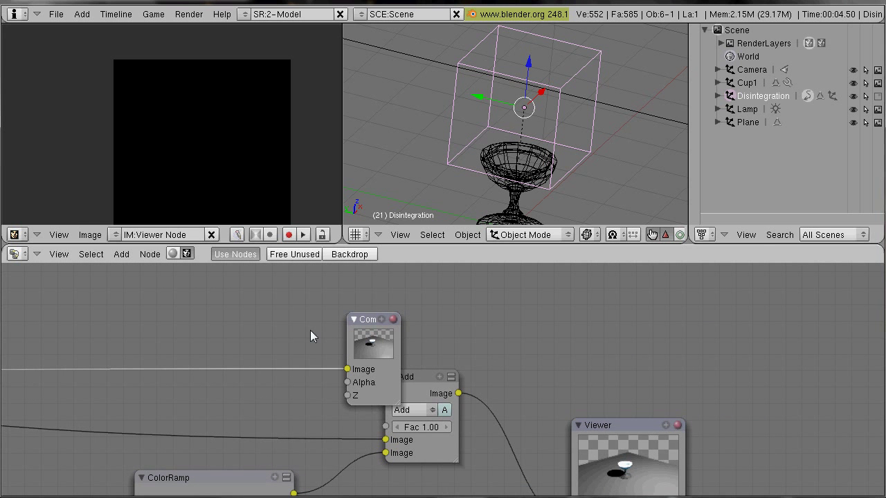
{"action": "left_click_drag", "start_coordinate": [367, 322], "coordinate": [558, 319]}
{"action": "left_click_drag", "start_coordinate": [458, 393], "coordinate": [531, 367]}
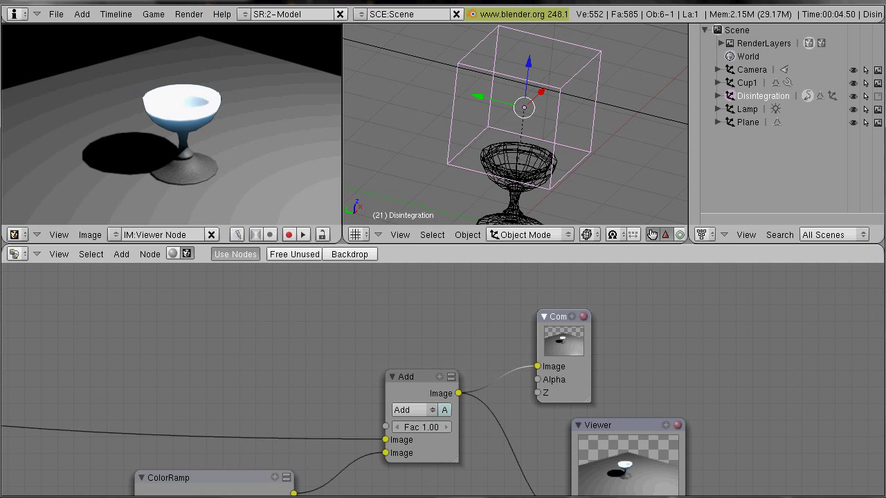
{"action": "key", "text": "F12"}
{"action": "left_click_drag", "start_coordinate": [746, 48], "coordinate": [332, 39]}
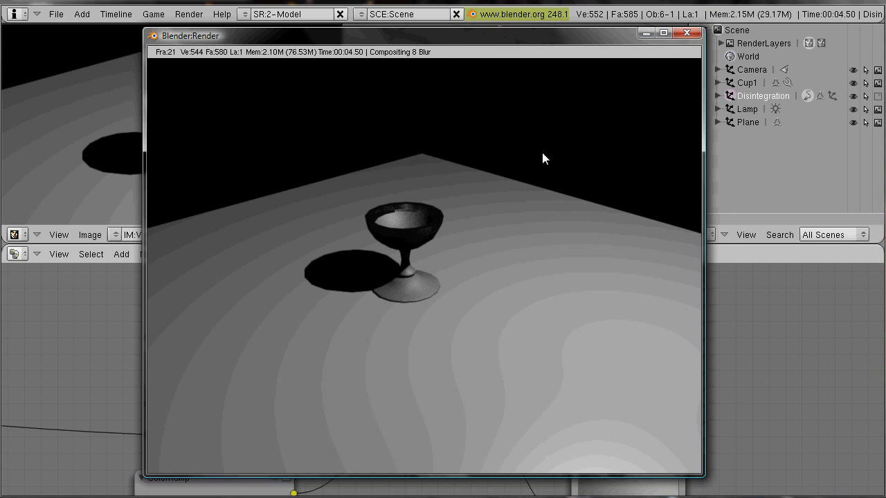
Close the finished render window showing the glowing cup.
{"action": "left_click", "coordinate": [684, 35]}
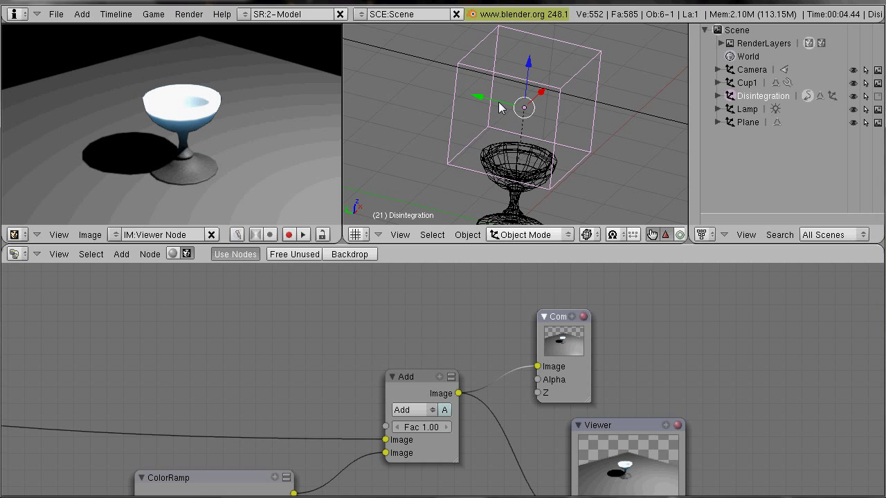
Nudge the Disintegration box slightly along its Y axis in the 3D view.
{"action": "left_click_drag", "start_coordinate": [500, 107], "coordinate": [495, 108]}
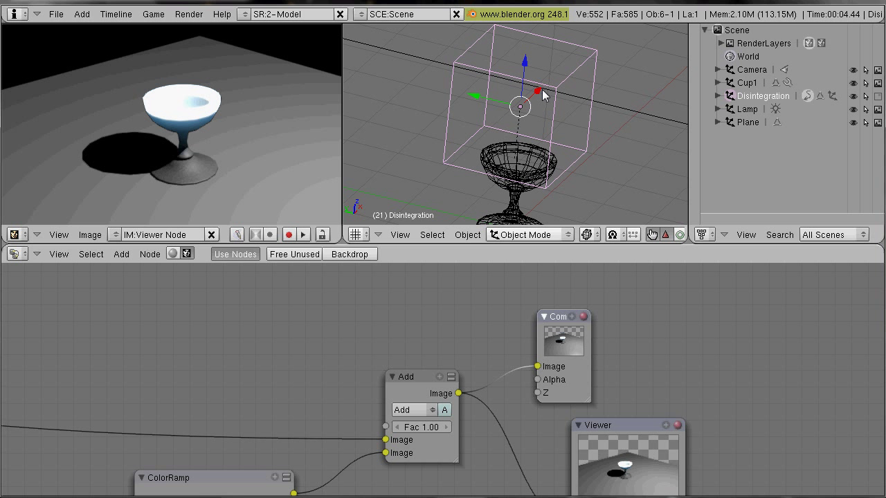